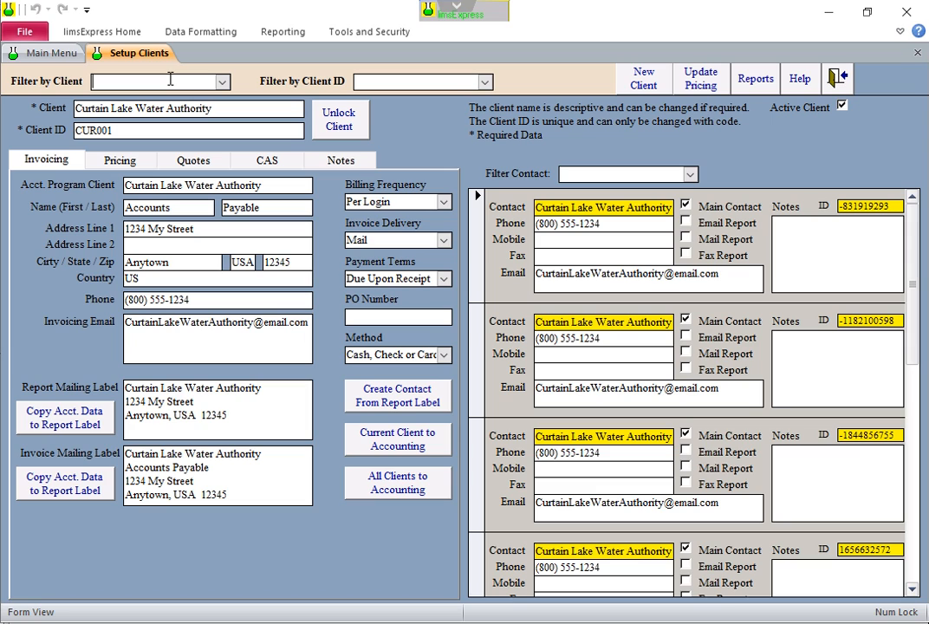
Clear the client filter and start a new client record named BRG LLC
{"action": "type", "text": "brg"}
{"action": "key", "text": "Escape"}
{"action": "left_click", "coordinate": [646, 79]}
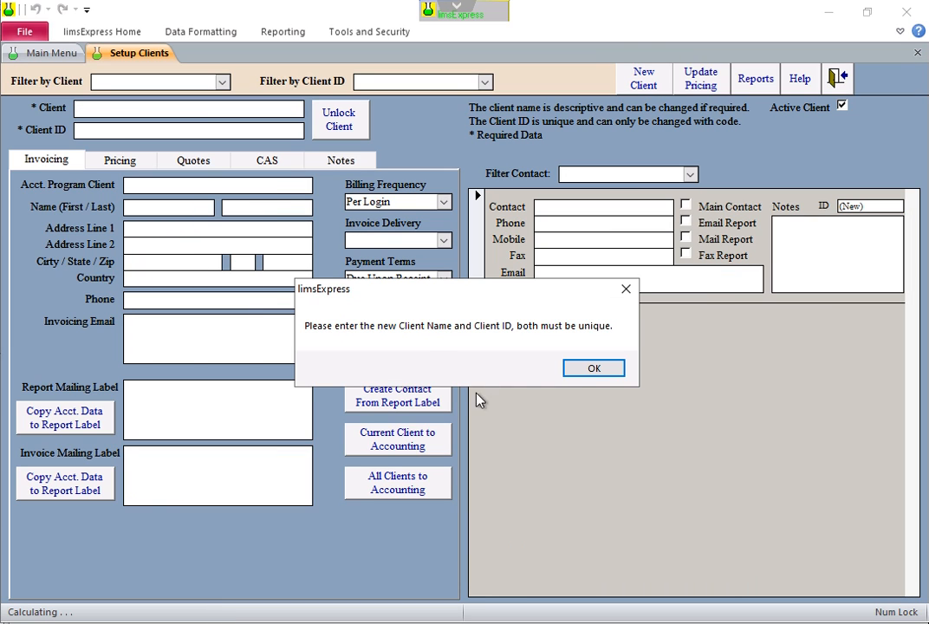
{"action": "left_click", "coordinate": [590, 370]}
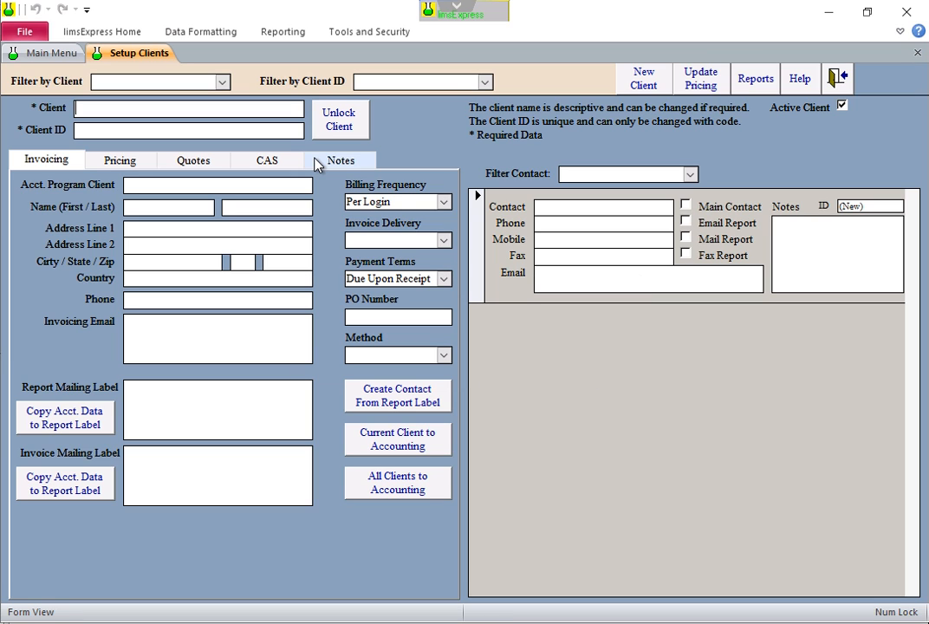
{"action": "type", "text": "BRG LLC"}
{"action": "key", "text": "Tab"}
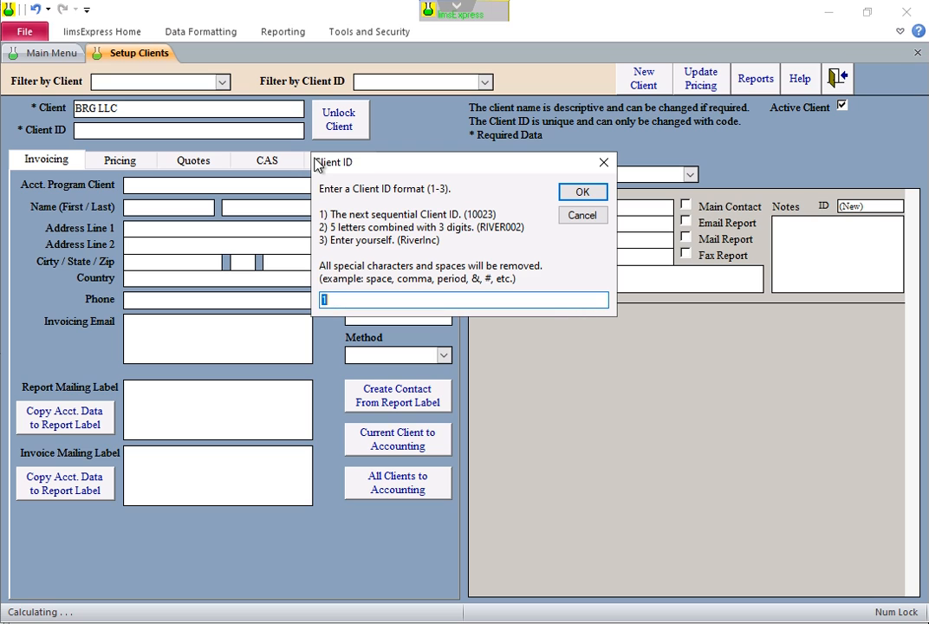
Enter the Client ID yourself (option 3) as BRGLLC
{"action": "type", "text": "3"}
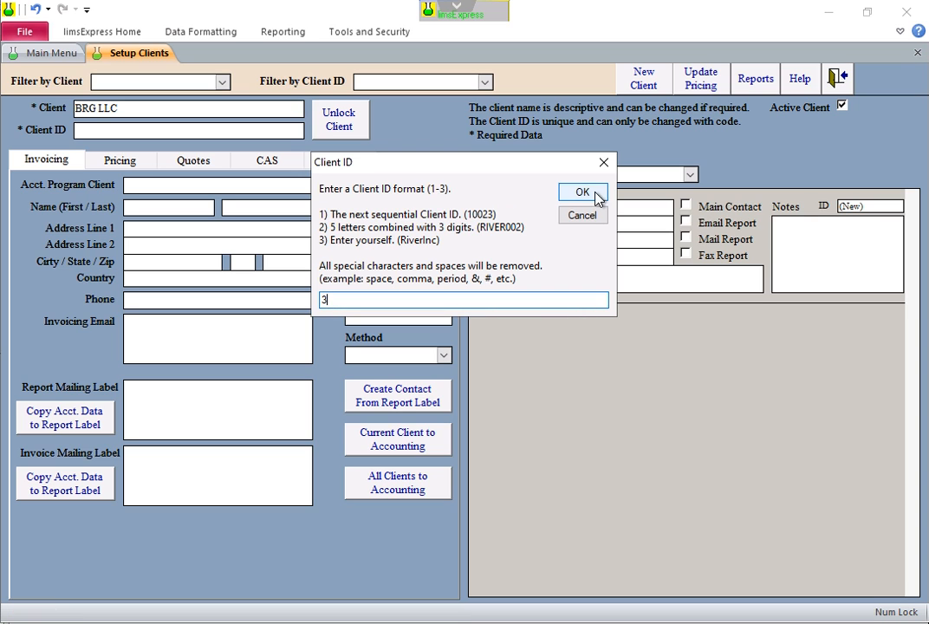
{"action": "left_click", "coordinate": [591, 196]}
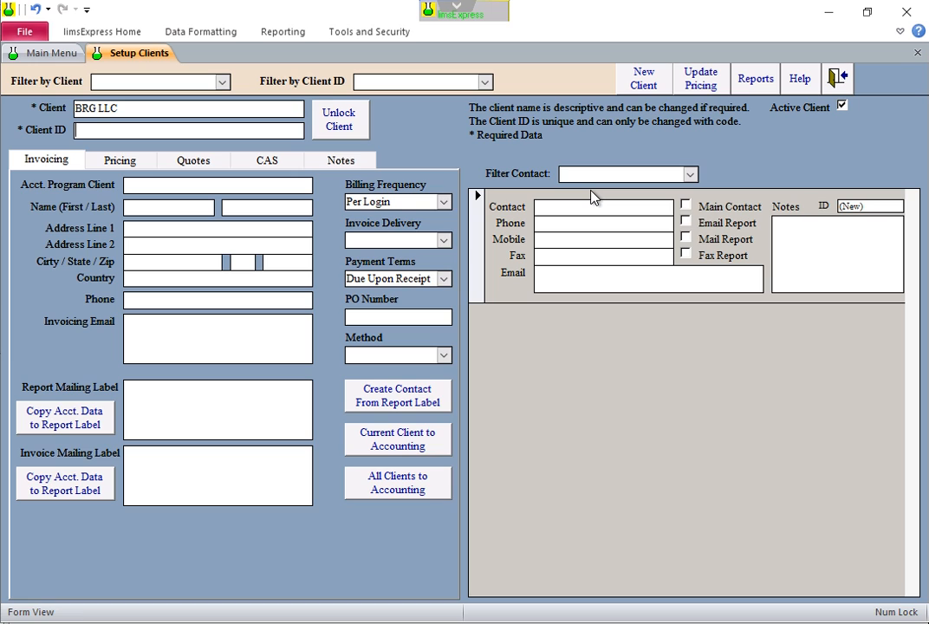
{"action": "type", "text": "BRGLLC"}
{"action": "key", "text": "Tab"}
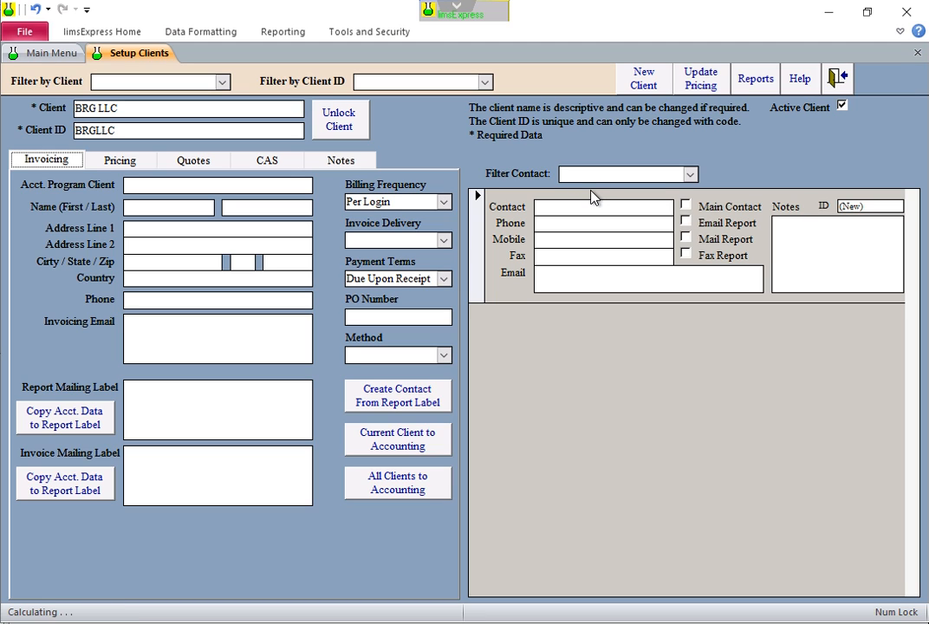
Enter BRG LLC as the Acct. Program Client, plus the billing contact's first and last name
{"action": "left_click", "coordinate": [181, 188]}
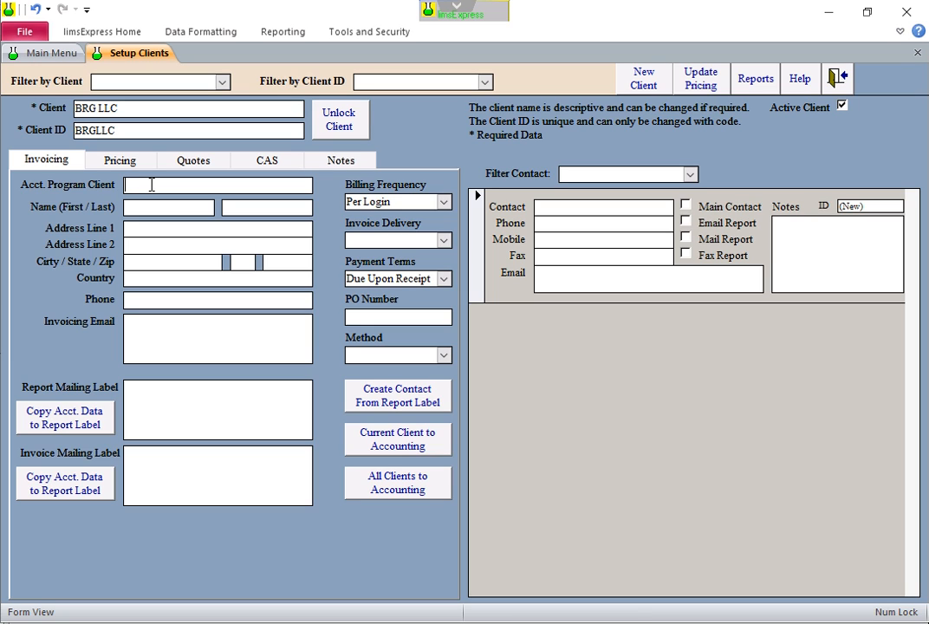
{"action": "type", "text": "BRG LLC"}
{"action": "key", "text": "Tab"}
{"action": "key", "text": "Tab"}
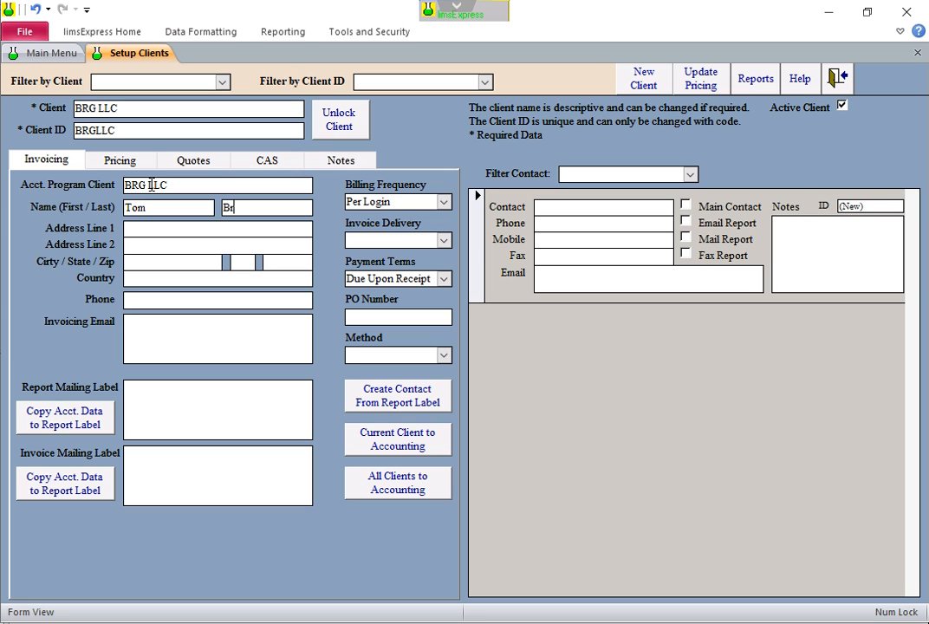
{"action": "key", "text": "Tab"}
Fill in the billing contact's street address, city, state and zip code
{"action": "type", "text": "16334 Hwy "}
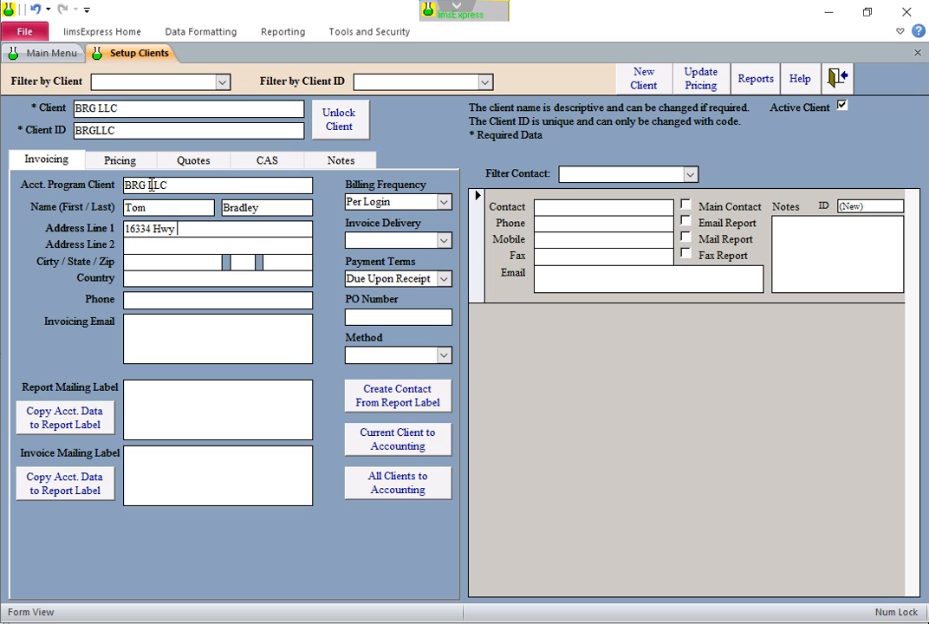
{"action": "type", "text": "34"}
{"action": "key", "text": "Tab"}
{"action": "type", "text": "Anytown"}
{"action": "key", "text": "Tab"}
{"action": "type", "text": "CO"}
{"action": "key", "text": "Tab"}
{"action": "type", "text": "8"}
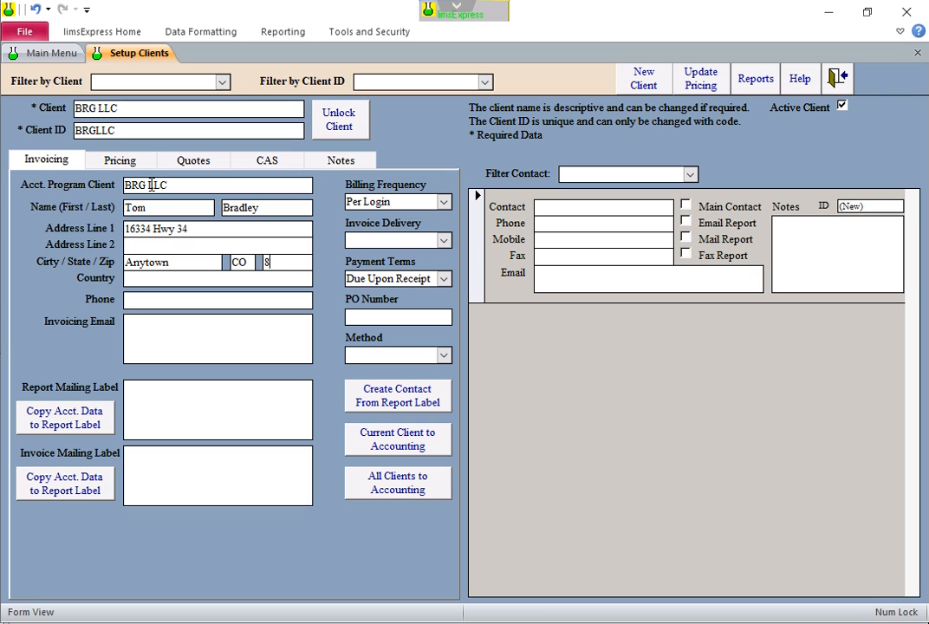
{"action": "type", "text": "0000"}
Enter the invoicing phone number and the invoicing e-mail address after the zip code
{"action": "key", "text": "Tab"}
{"action": "type", "text": "555-555-5555"}
{"action": "key", "text": "Tab"}
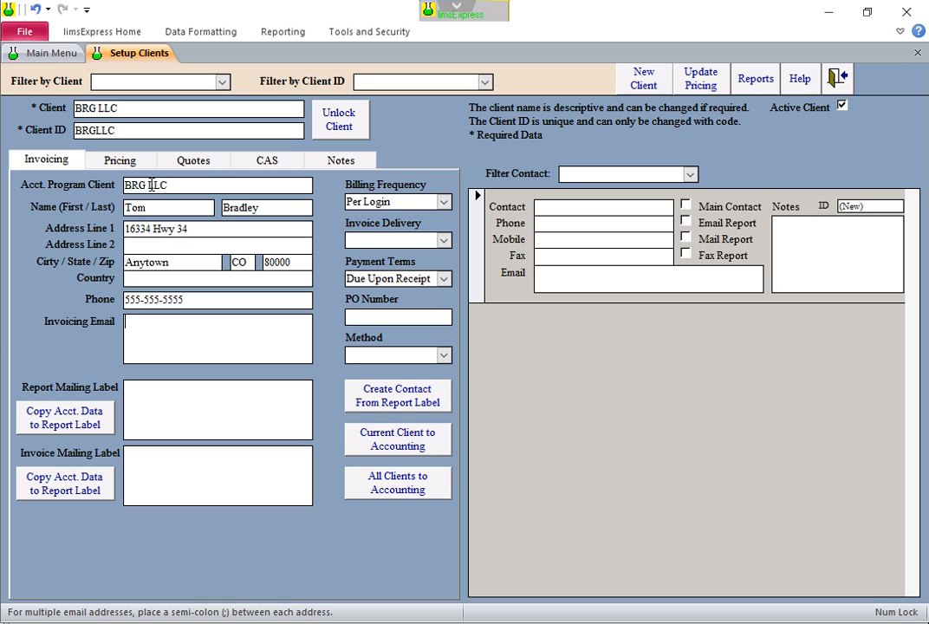
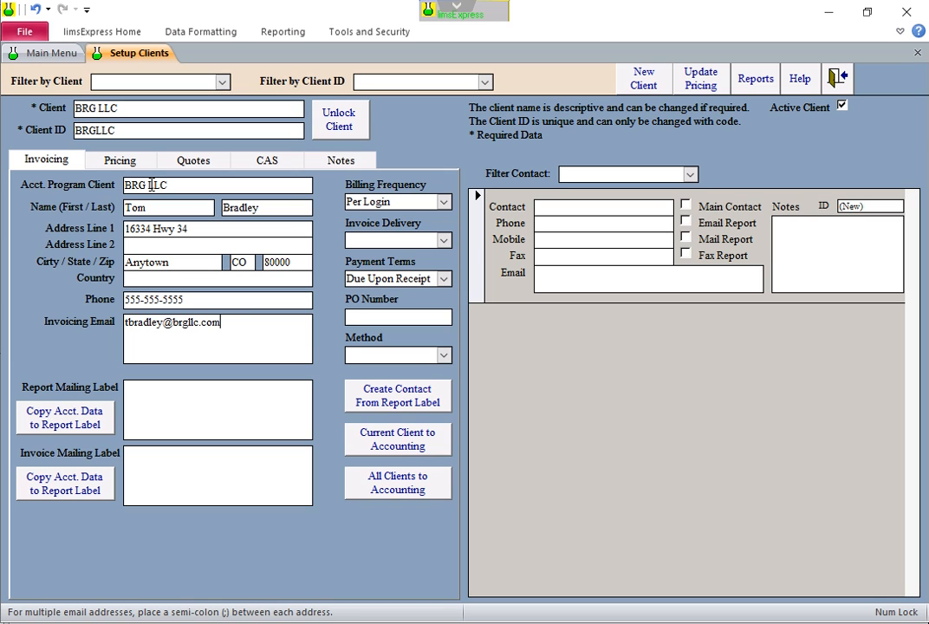
{"action": "key", "text": "Tab"}
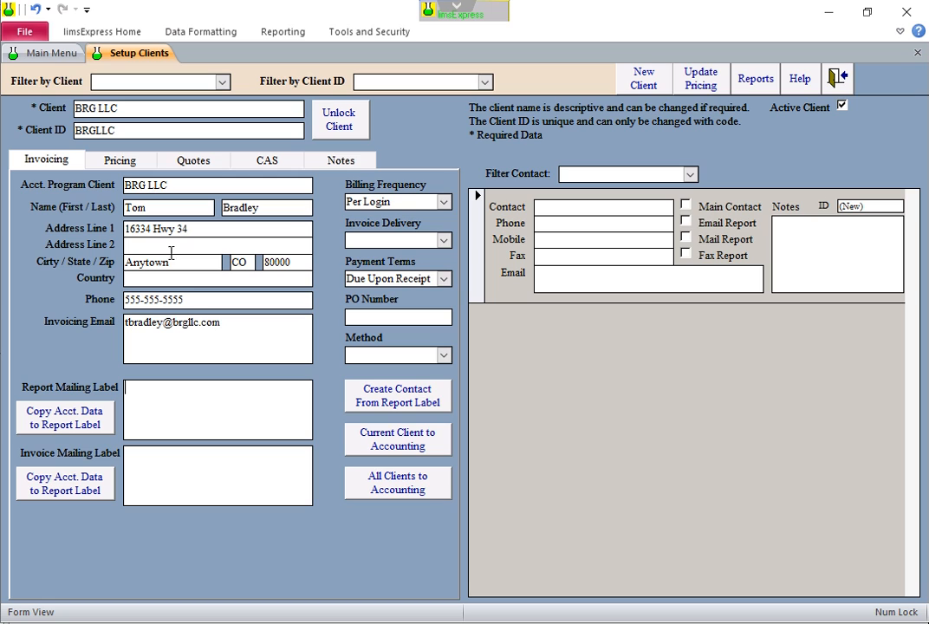
Copy the account data into the Report Mailing Label and add the report recipient's name as its second line
{"action": "left_click", "coordinate": [242, 326]}
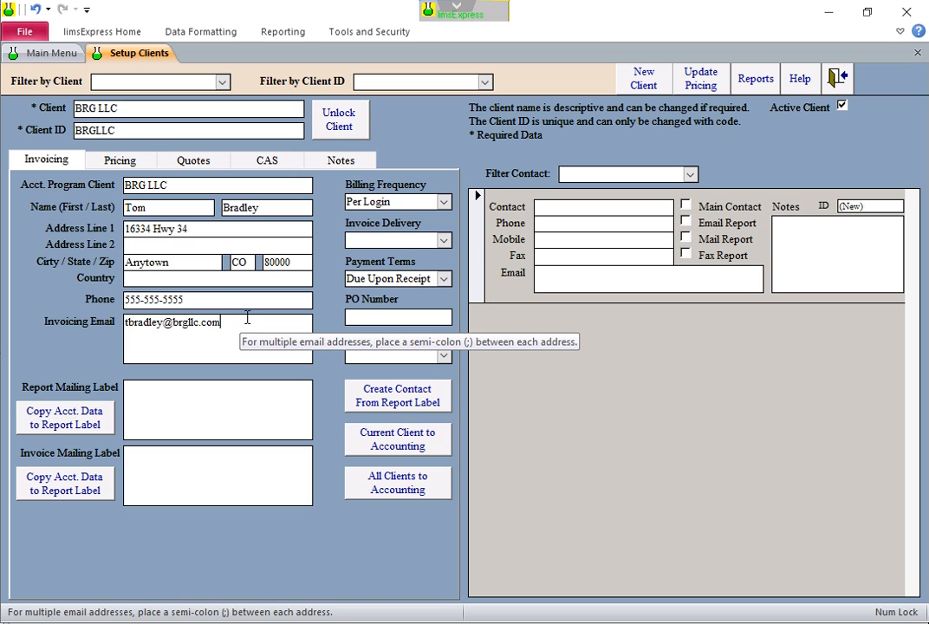
{"action": "left_click", "coordinate": [175, 404]}
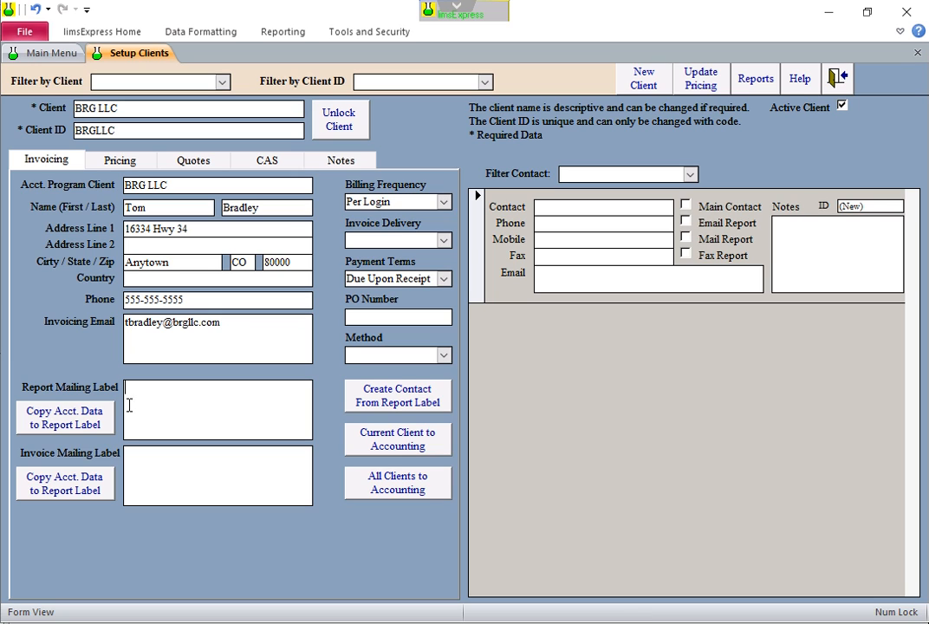
{"action": "left_click", "coordinate": [83, 422]}
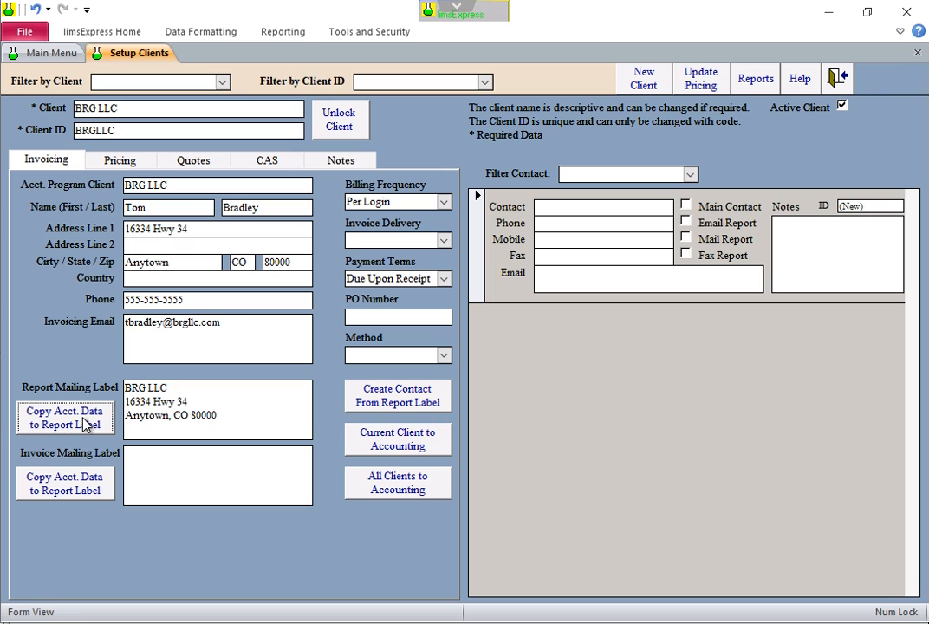
{"action": "left_click", "coordinate": [203, 389]}
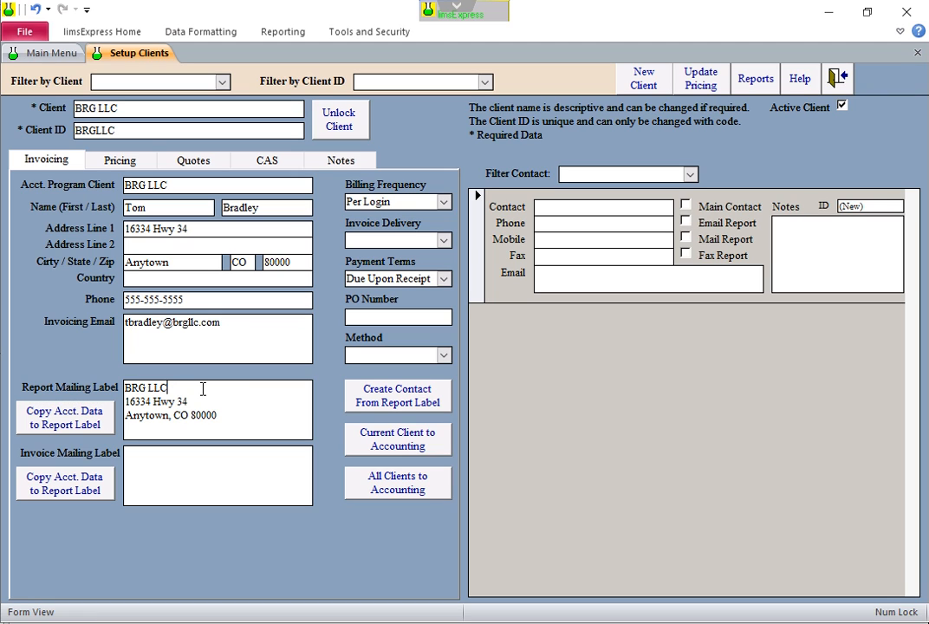
{"action": "key", "text": "Return"}
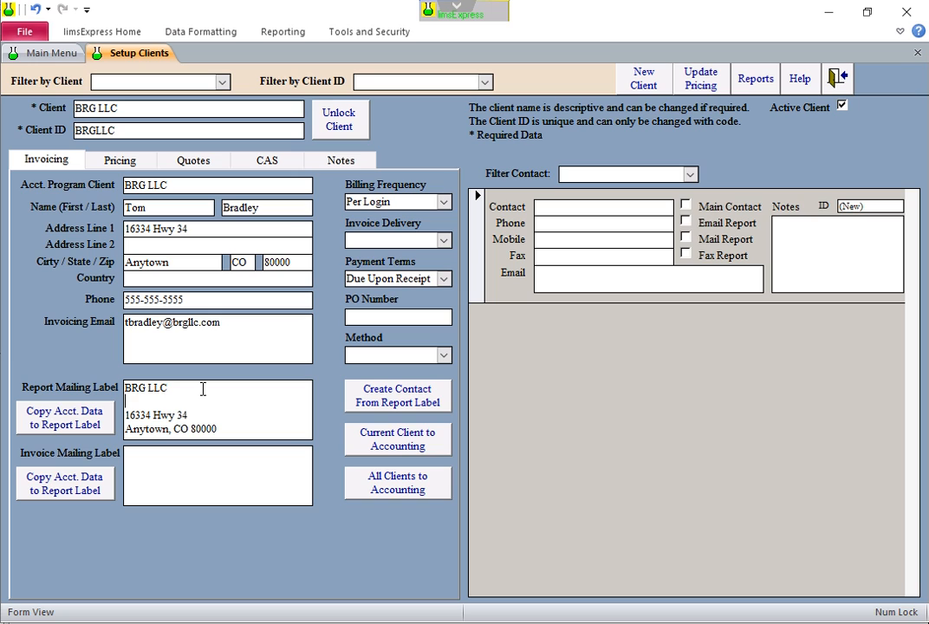
{"action": "type", "text": "Lab Manger"}
{"action": "left_click", "coordinate": [168, 401]}
{"action": "type", "text": "a"}
{"action": "left_click_drag", "start_coordinate": [195, 401], "coordinate": [126, 402]}
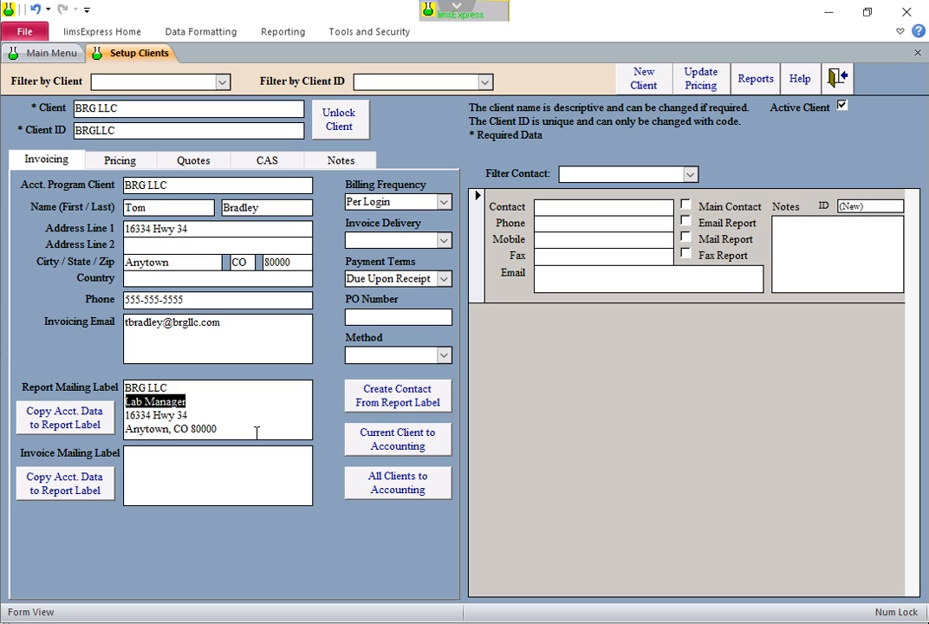
{"action": "type", "text": "To"}
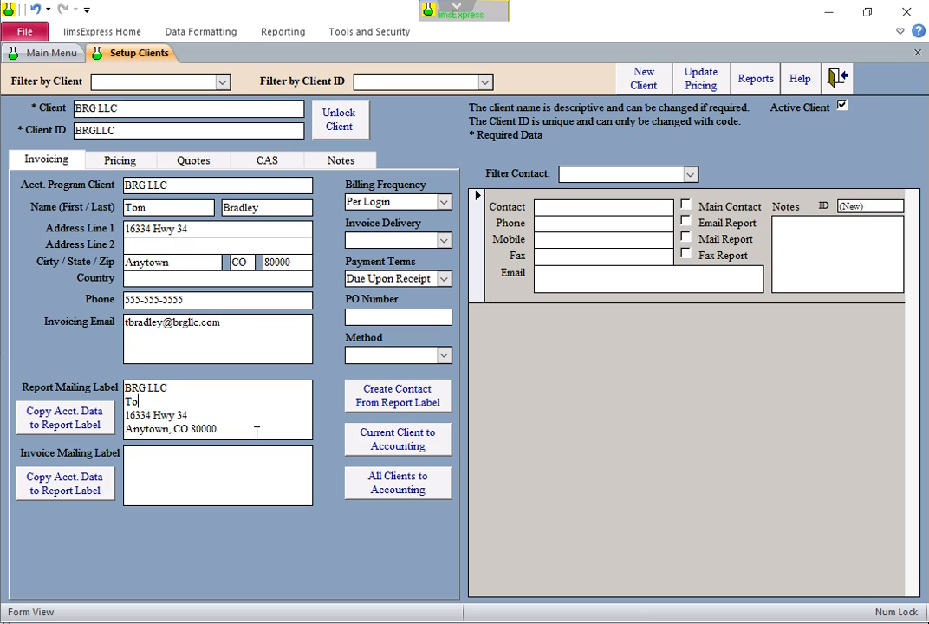
{"action": "type", "text": "m Bra"}
{"action": "key", "text": "BackSpace"}
{"action": "key", "text": "BackSpace"}
{"action": "key", "text": "BackSpace"}
{"action": "key", "text": "BackSpace"}
{"action": "key", "text": "BackSpace"}
{"action": "key", "text": "BackSpace"}
{"action": "key", "text": "BackSpace"}
Copy the account data into the Invoice Mailing Label
{"action": "left_click", "coordinate": [178, 481]}
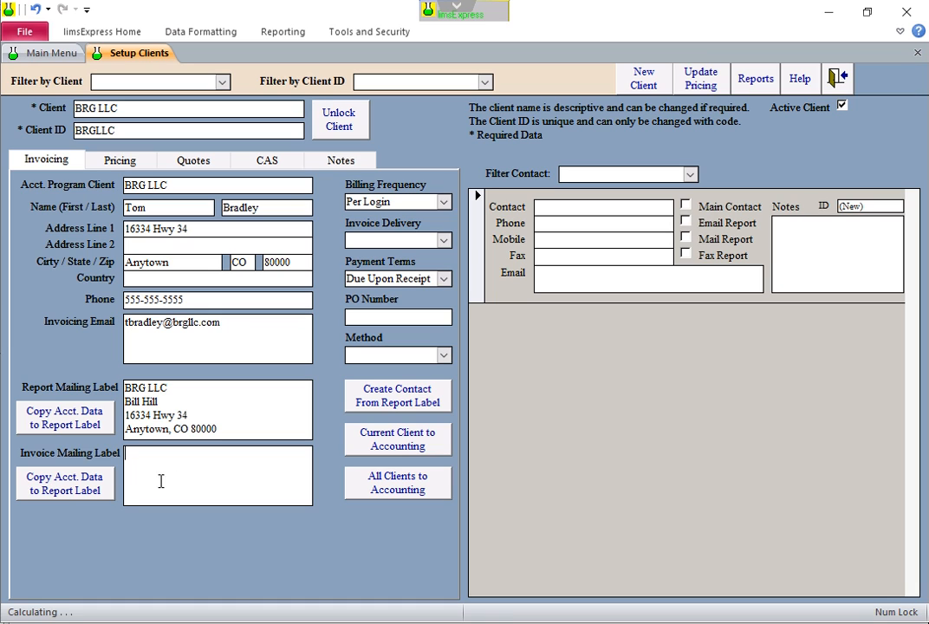
{"action": "left_click", "coordinate": [93, 490]}
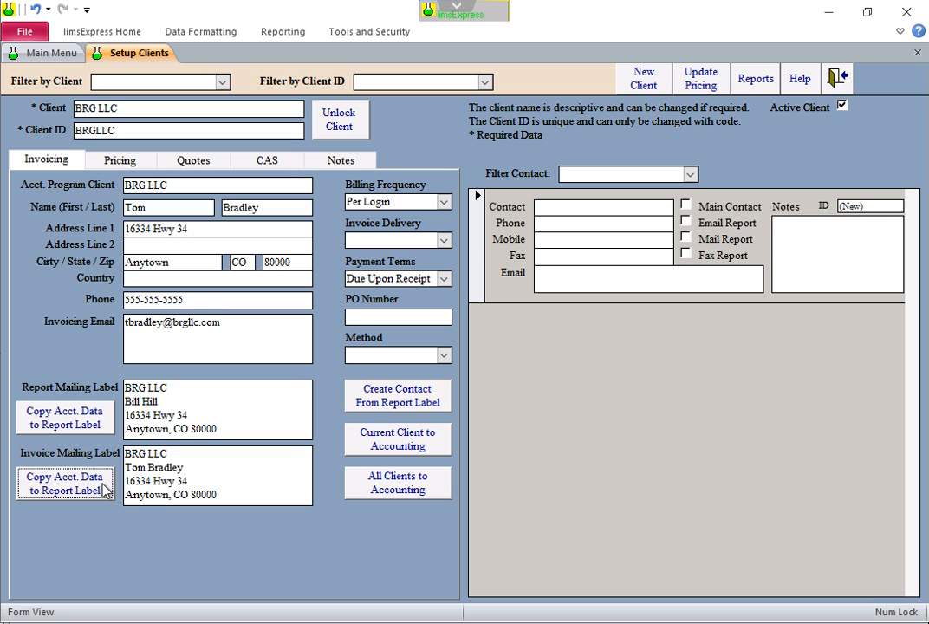
{"action": "left_click", "coordinate": [196, 469]}
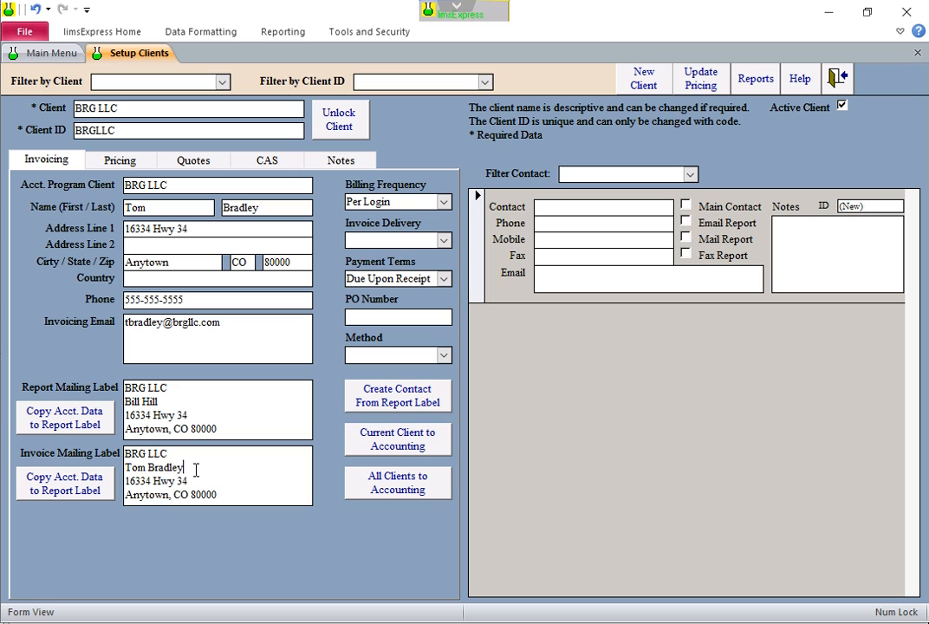
Keep Per Login billing frequency and set invoice delivery to Email
{"action": "left_click", "coordinate": [444, 201]}
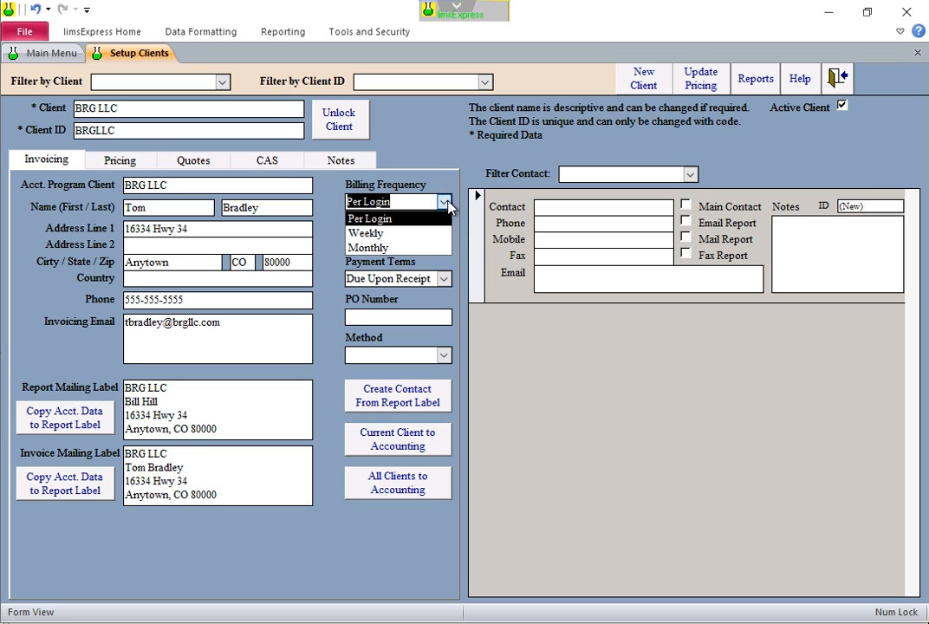
{"action": "left_click", "coordinate": [448, 206]}
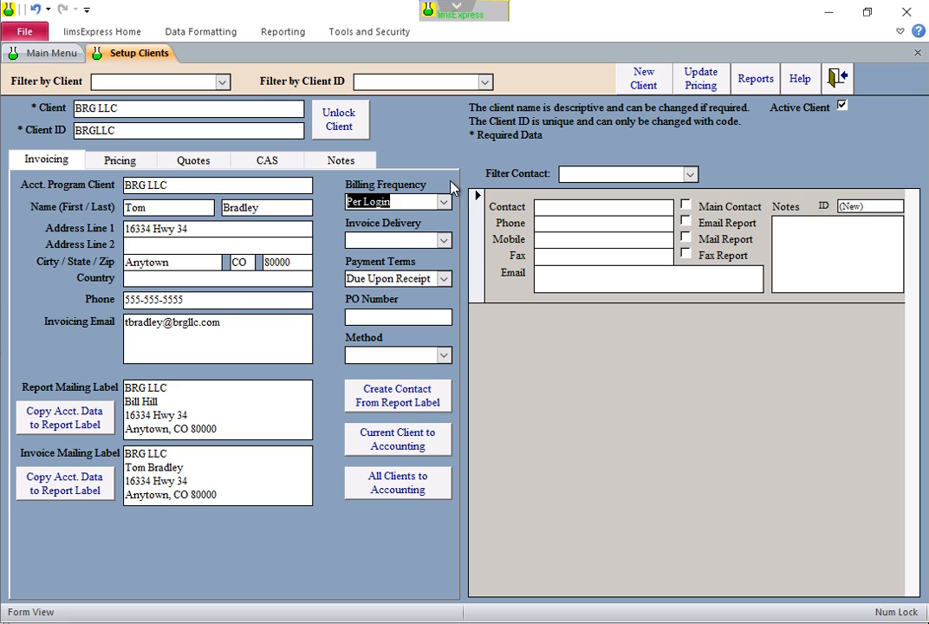
{"action": "left_click", "coordinate": [445, 202]}
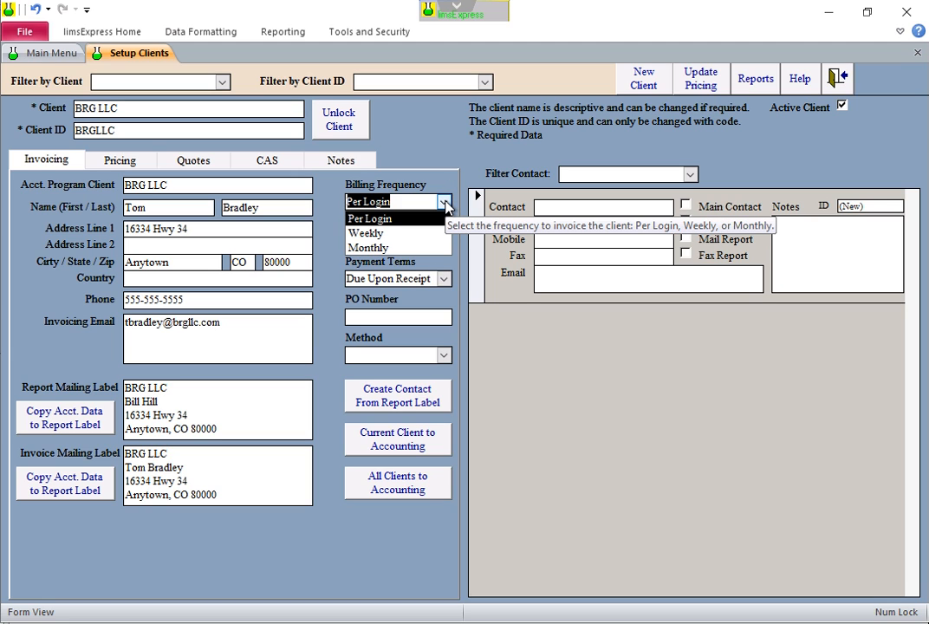
{"action": "left_click", "coordinate": [446, 202]}
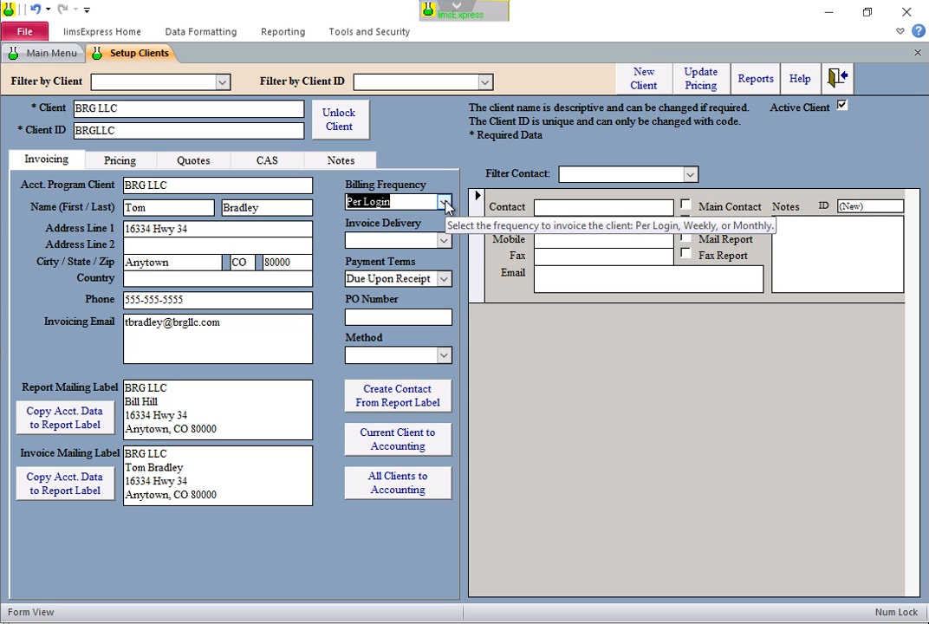
{"action": "left_click", "coordinate": [443, 241]}
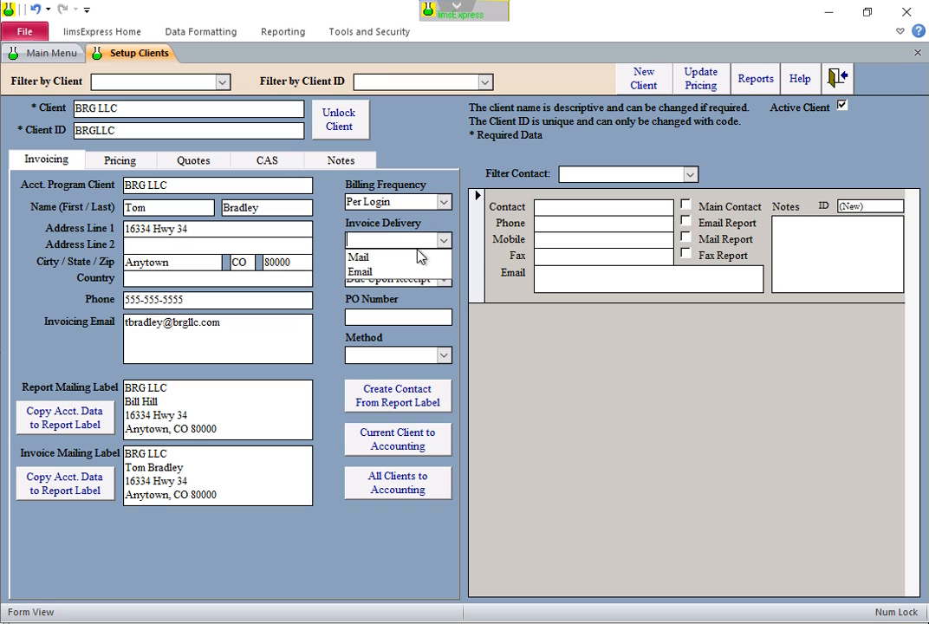
{"action": "left_click", "coordinate": [381, 272]}
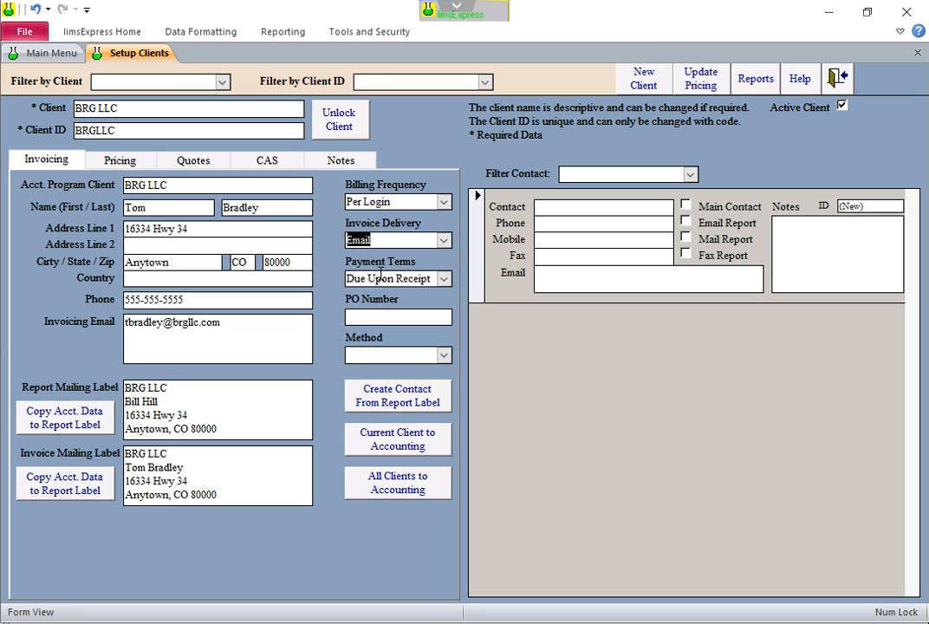
Set payment terms to Net 15, leaving PO number and payment method empty
{"action": "left_click", "coordinate": [444, 279]}
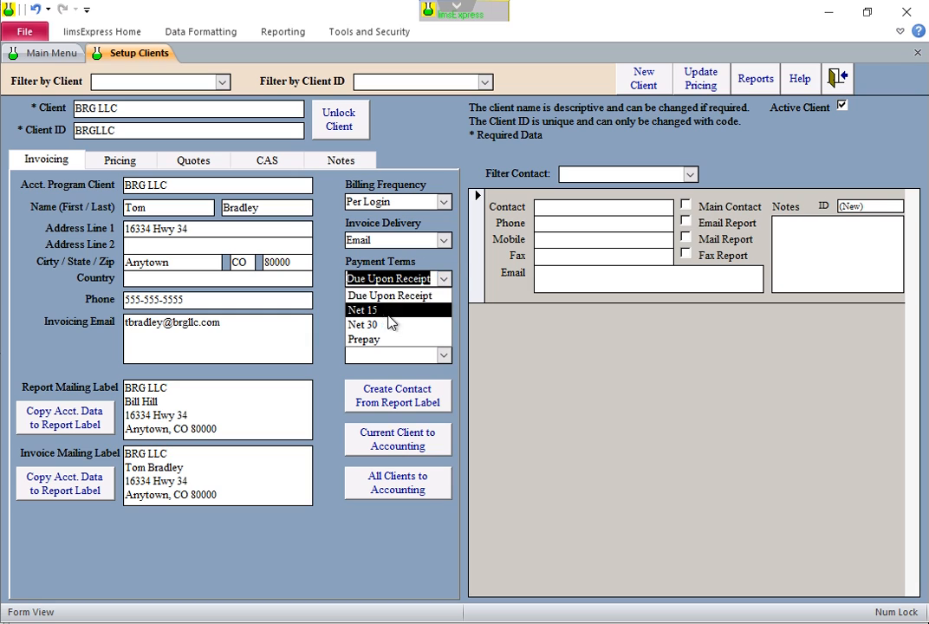
{"action": "left_click", "coordinate": [385, 306]}
{"action": "left_click", "coordinate": [384, 314]}
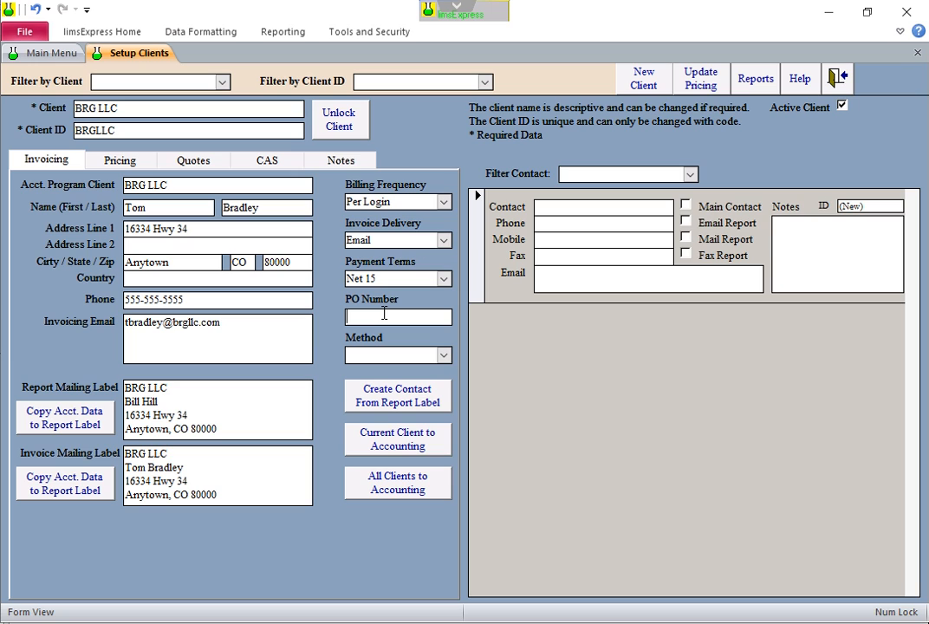
{"action": "left_click", "coordinate": [443, 355]}
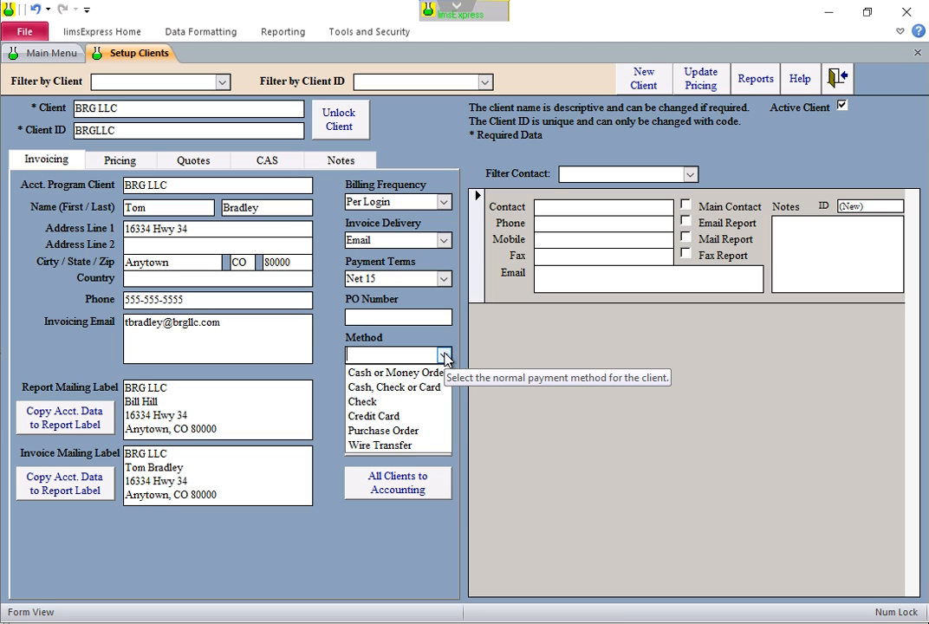
{"action": "left_click", "coordinate": [444, 355]}
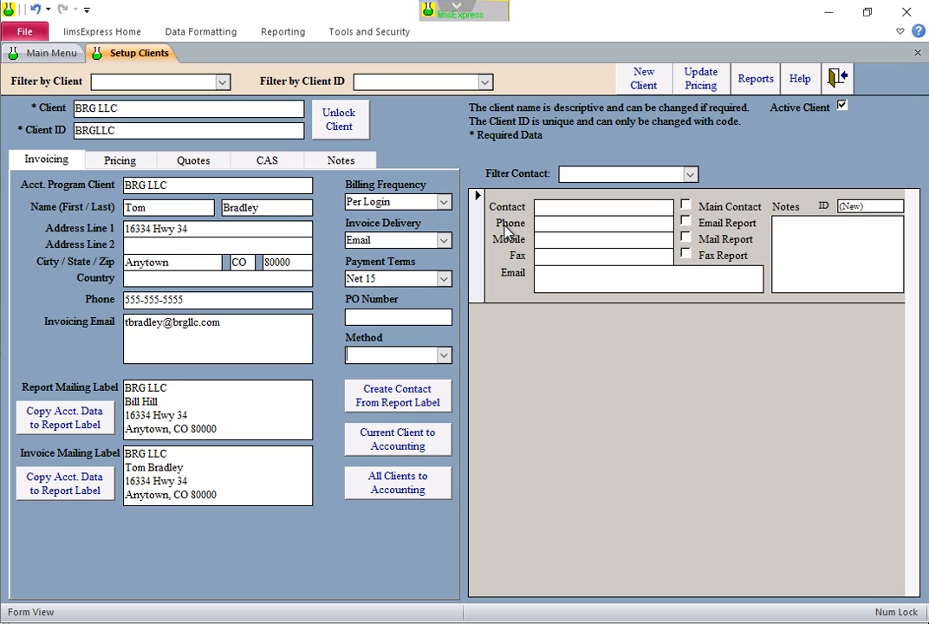
Create a contact from the report label, replacing BRG LLC with the report recipient's full name
{"action": "left_click", "coordinate": [387, 407]}
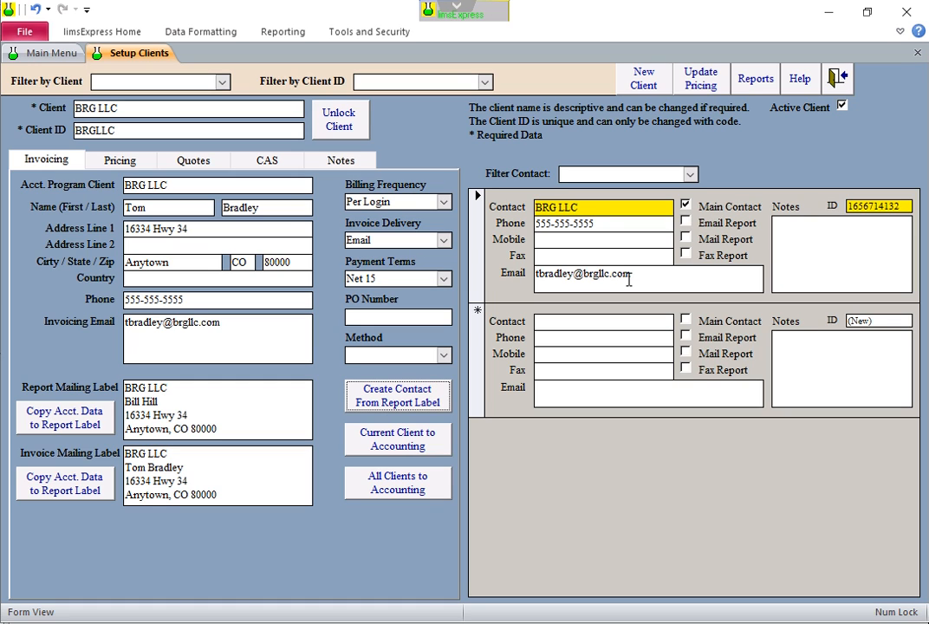
{"action": "left_click", "coordinate": [586, 208]}
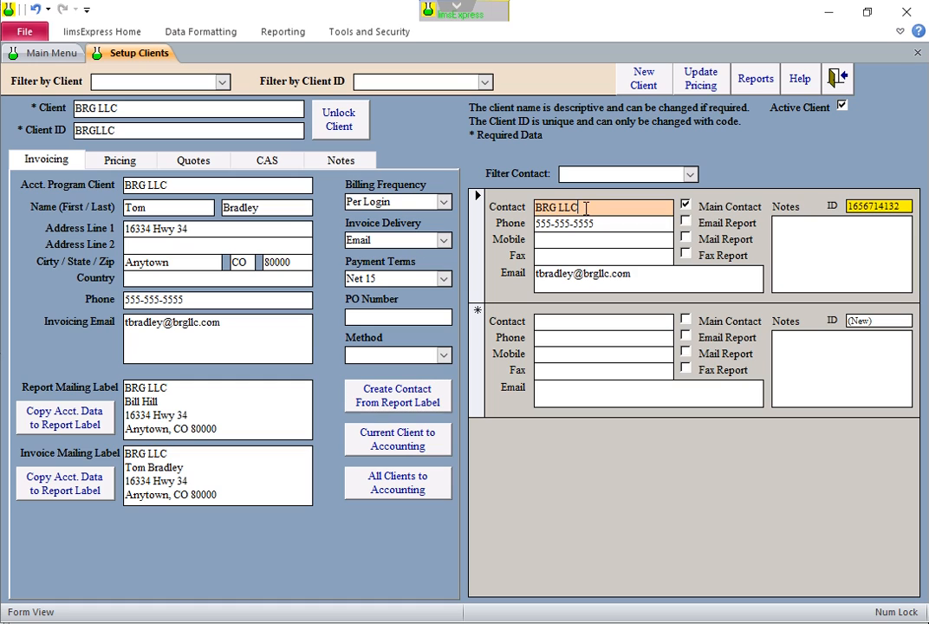
{"action": "left_click_drag", "start_coordinate": [585, 208], "coordinate": [532, 215]}
{"action": "left_click", "coordinate": [608, 241]}
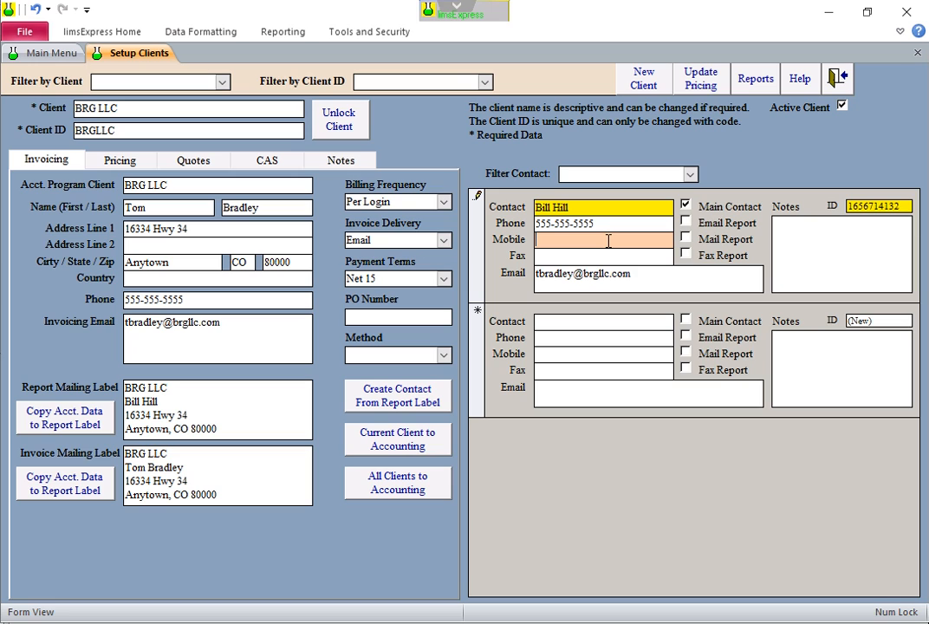
{"action": "left_click", "coordinate": [831, 251]}
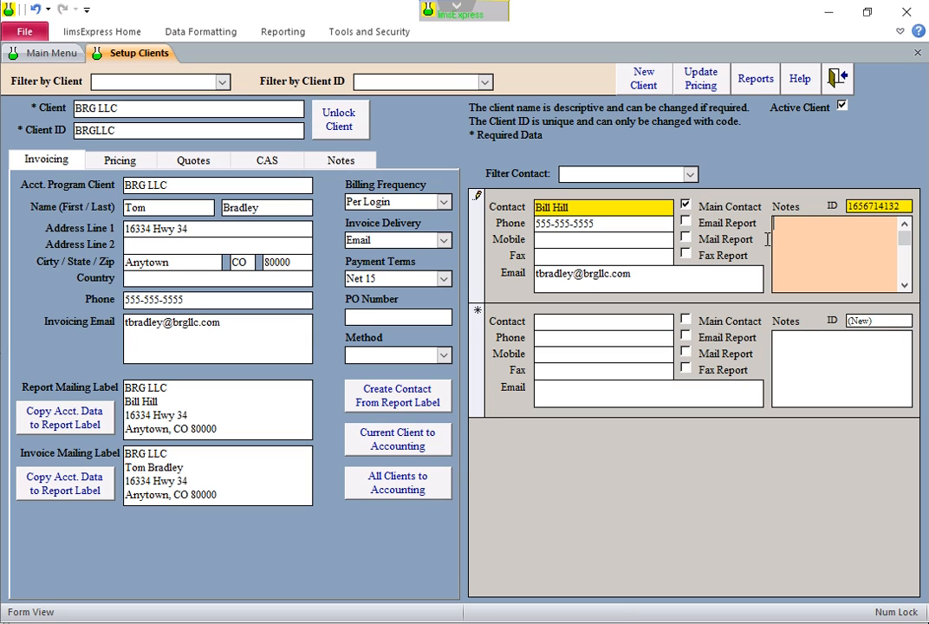
Keep the contact as Main Contact with Email Report ticked, then go to Pricing
{"action": "left_click", "coordinate": [685, 207]}
{"action": "left_click", "coordinate": [686, 206]}
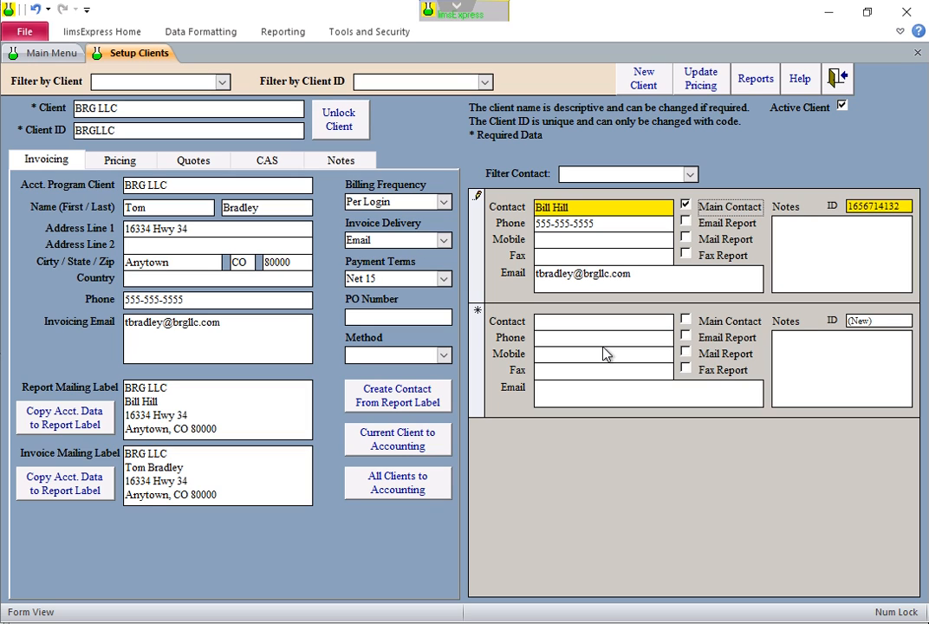
{"action": "left_click", "coordinate": [686, 224]}
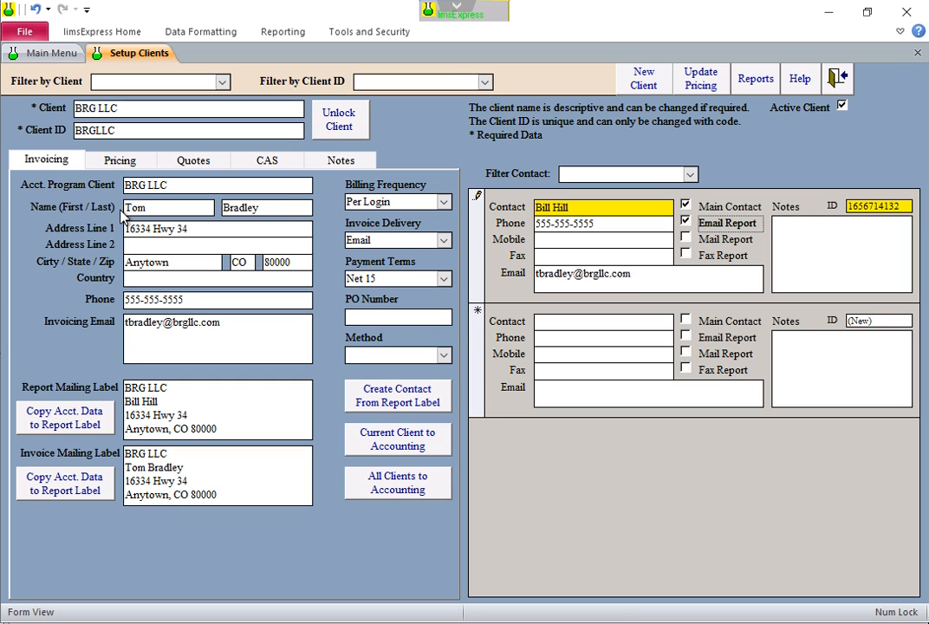
{"action": "left_click", "coordinate": [135, 167]}
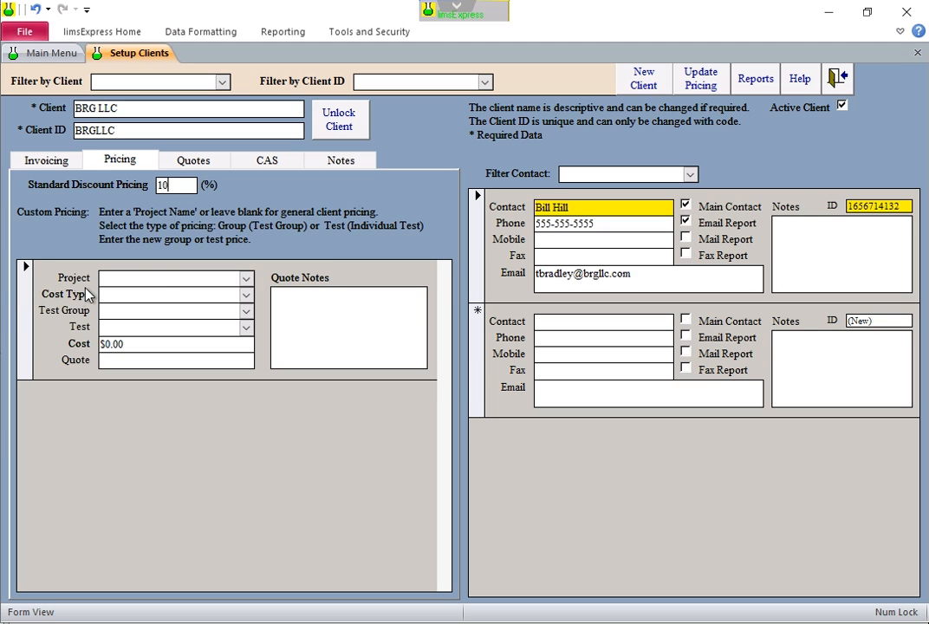
Commit the 10% discount and add a Group price for Metals ICP 200.7 at $275.00
{"action": "left_click", "coordinate": [146, 284]}
{"action": "left_click", "coordinate": [247, 295]}
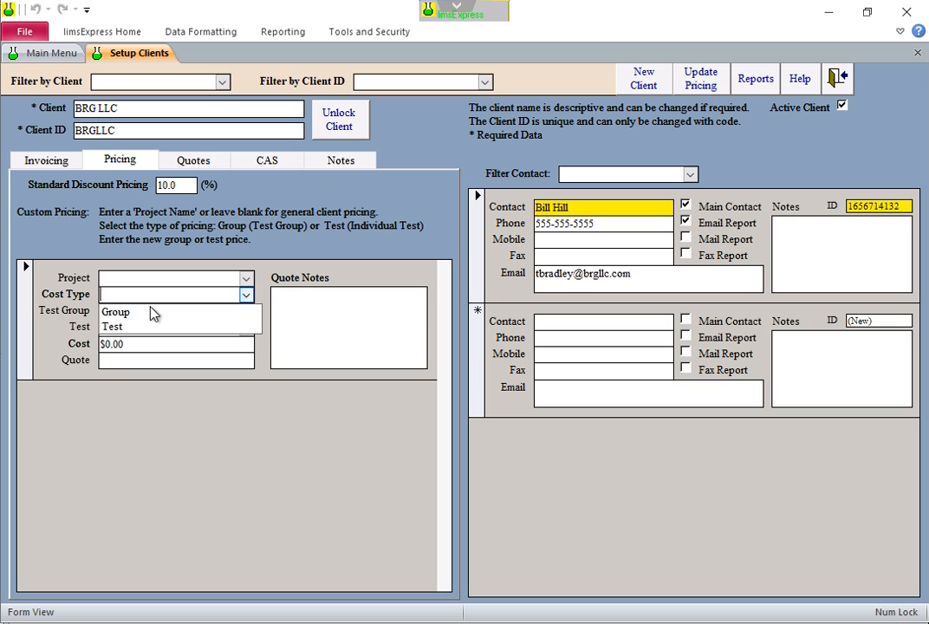
{"action": "left_click", "coordinate": [127, 314]}
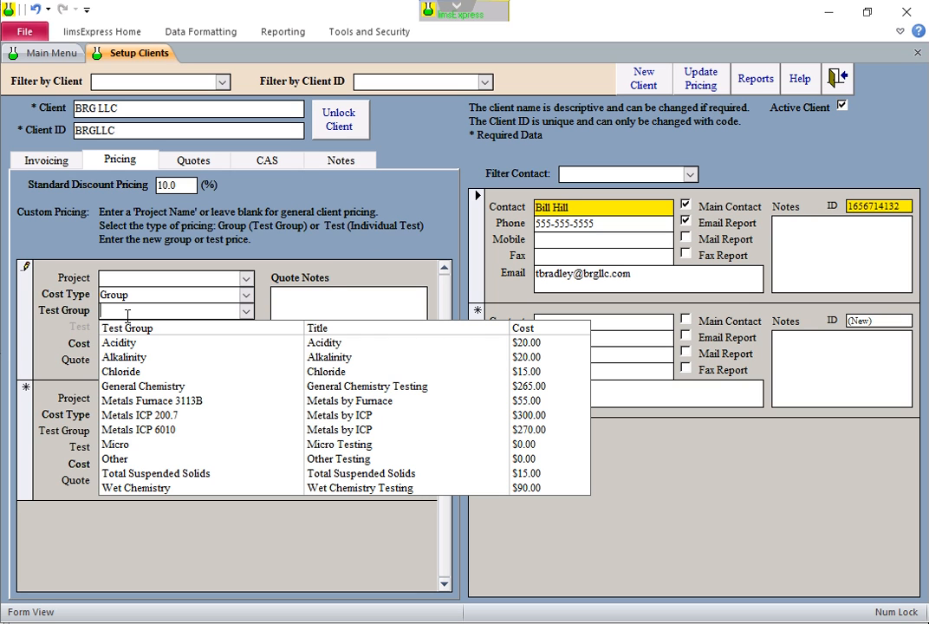
{"action": "left_click", "coordinate": [152, 416]}
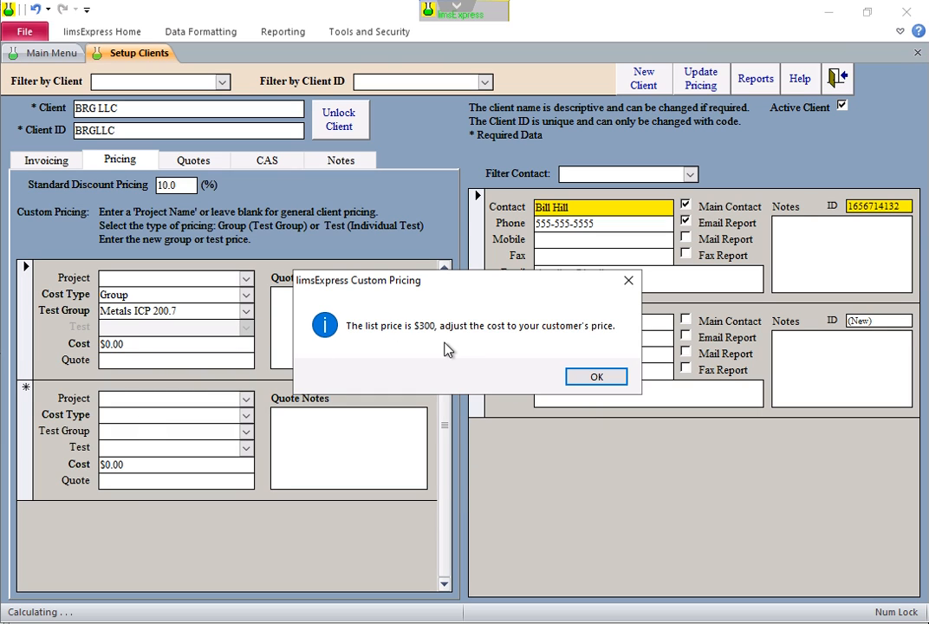
{"action": "left_click", "coordinate": [597, 376]}
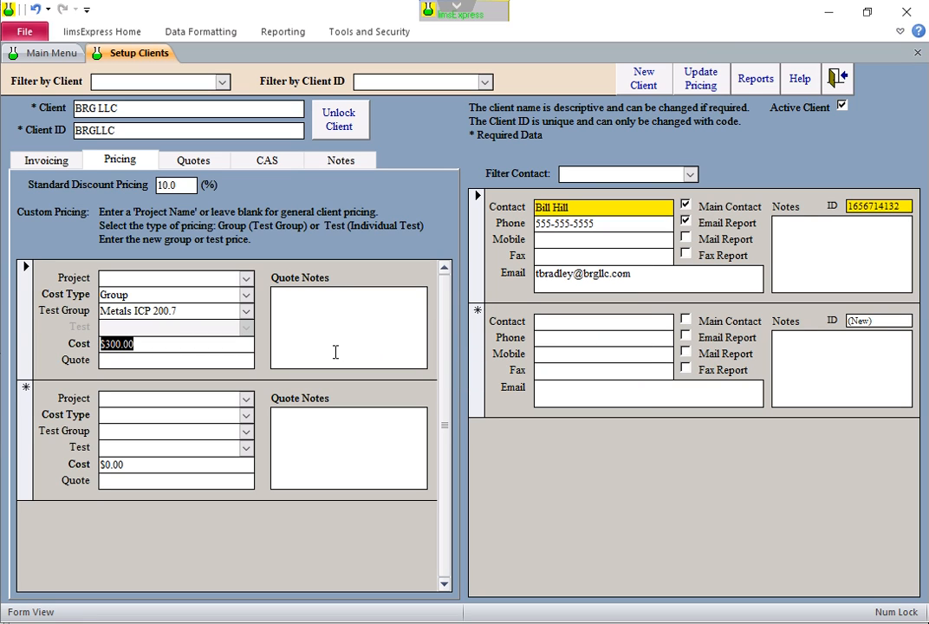
{"action": "type", "text": "275"}
{"action": "left_click", "coordinate": [173, 360]}
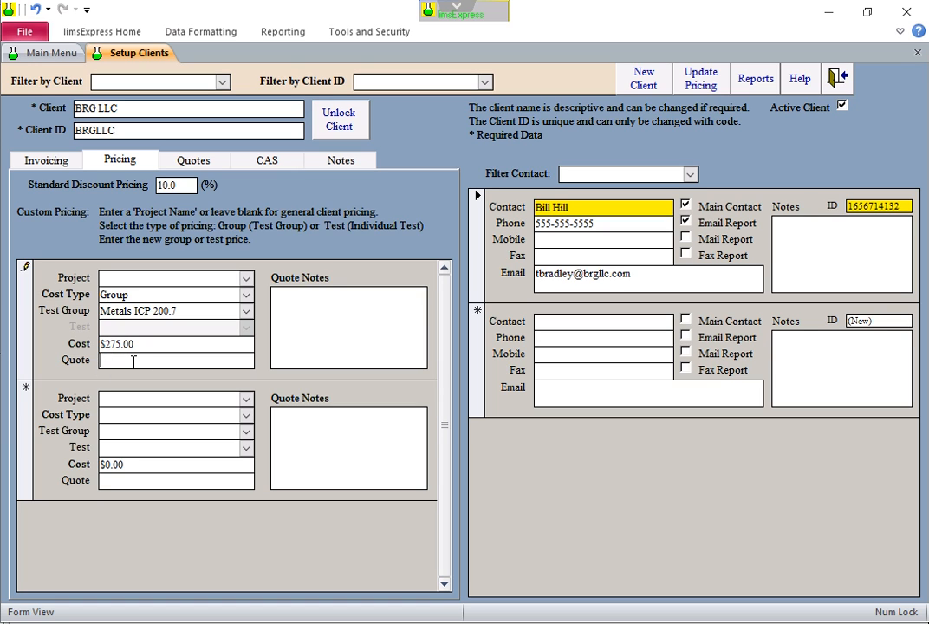
{"action": "left_click", "coordinate": [309, 319]}
Add a Test price row for Cadmium at $11.00, then view the Quotes tab
{"action": "left_click", "coordinate": [207, 400]}
{"action": "left_click", "coordinate": [245, 416]}
{"action": "left_click", "coordinate": [144, 447]}
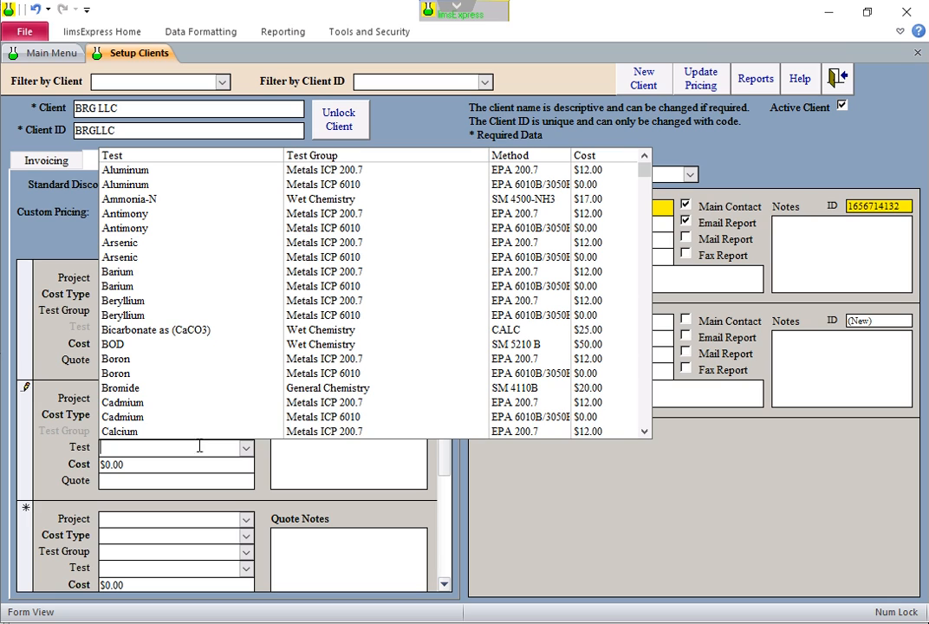
{"action": "left_click", "coordinate": [136, 403]}
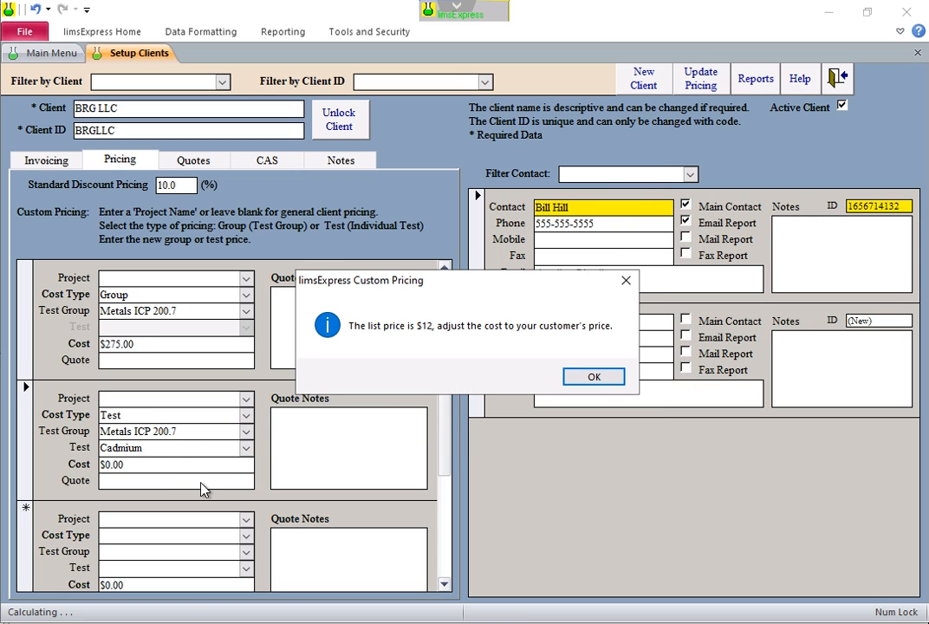
{"action": "left_click", "coordinate": [594, 377]}
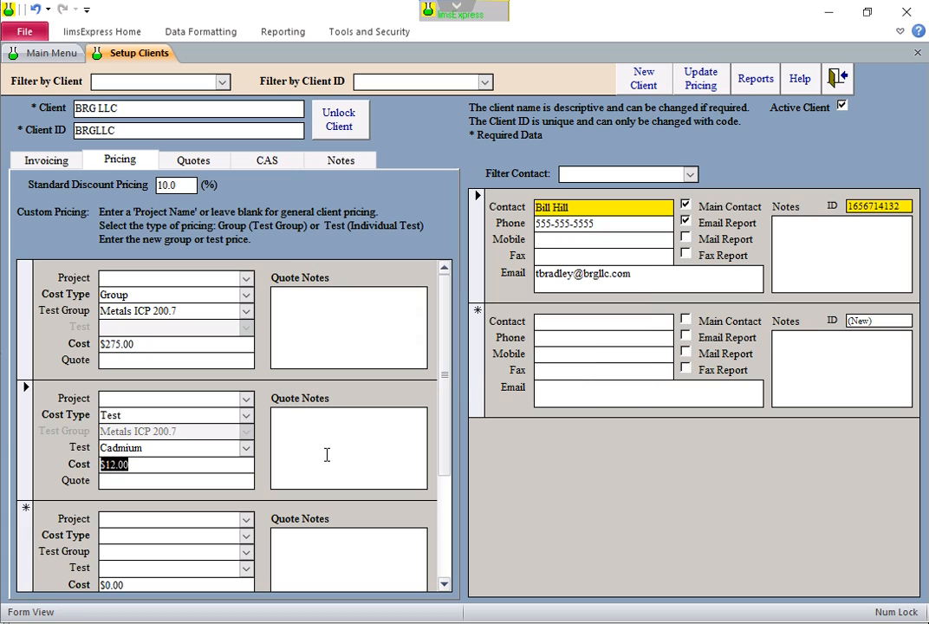
{"action": "type", "text": "11"}
{"action": "left_click", "coordinate": [187, 481]}
{"action": "left_click", "coordinate": [196, 161]}
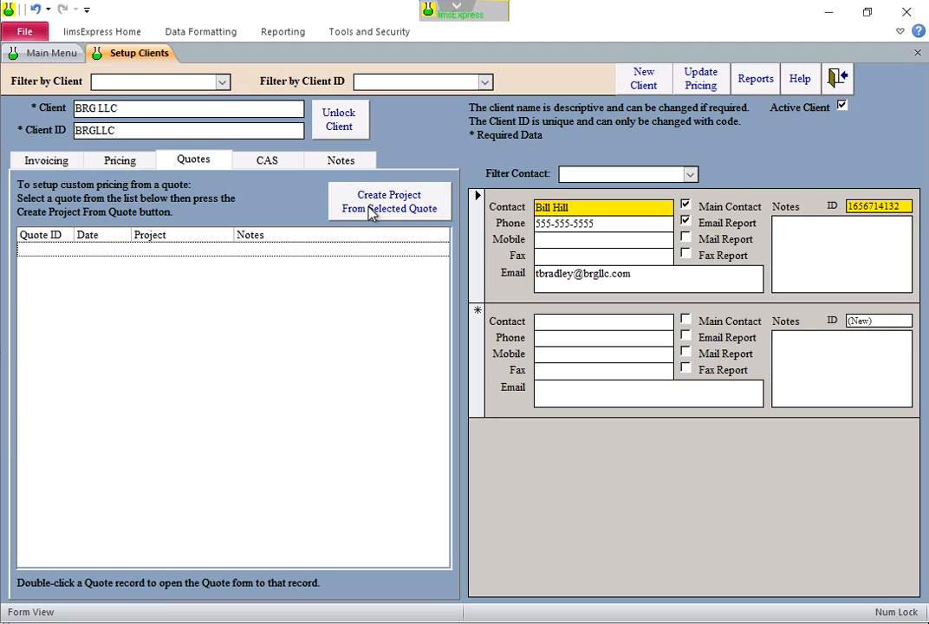
Return to Pricing and then show the client's CAS login settings
{"action": "left_click", "coordinate": [131, 163]}
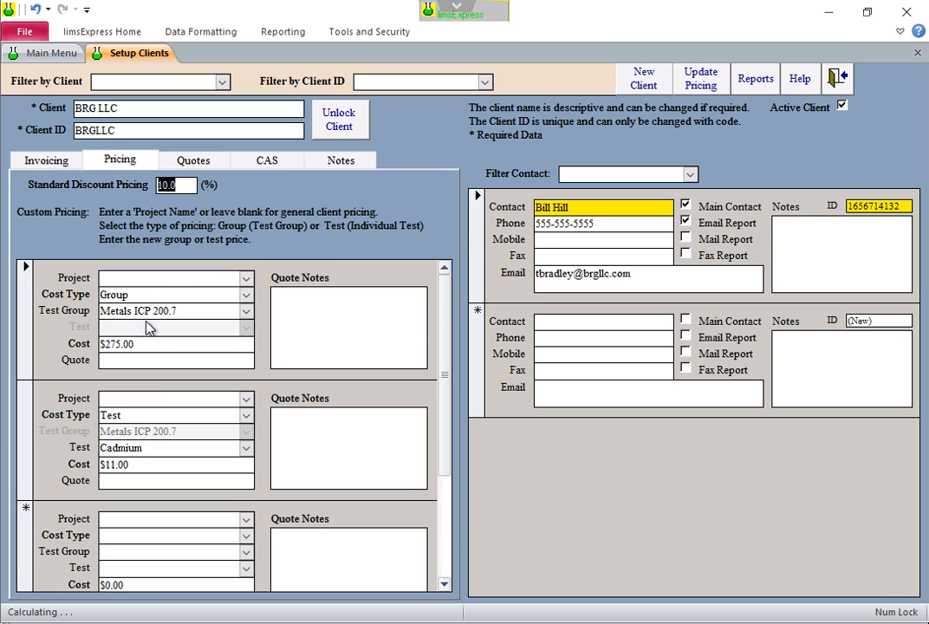
{"action": "left_click", "coordinate": [258, 163]}
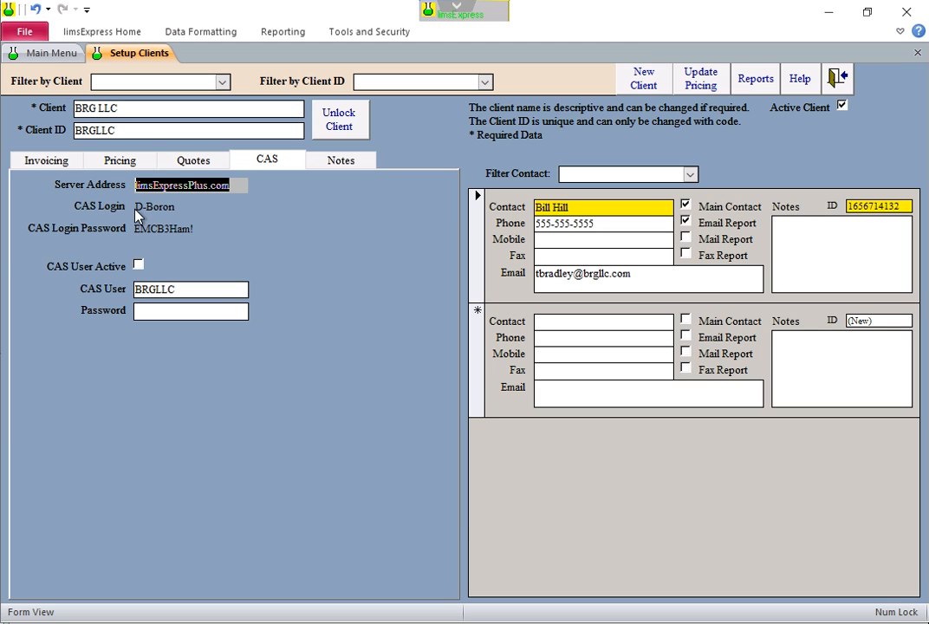
Activate BRG LLC's CAS user, enter its CAS password, and toggle CAS User Active off and on
{"action": "left_click_drag", "start_coordinate": [138, 208], "coordinate": [193, 208]}
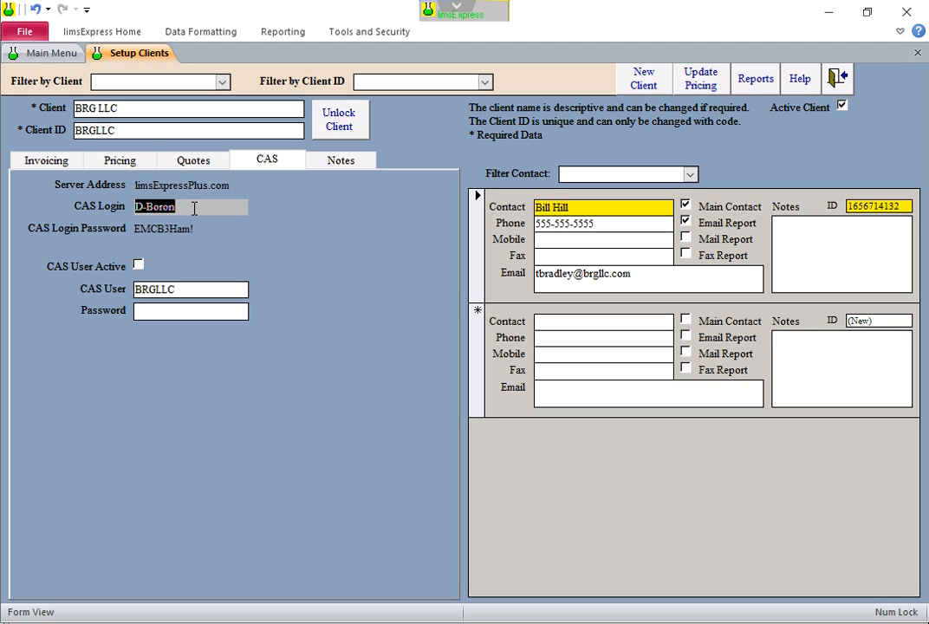
{"action": "left_click", "coordinate": [138, 265]}
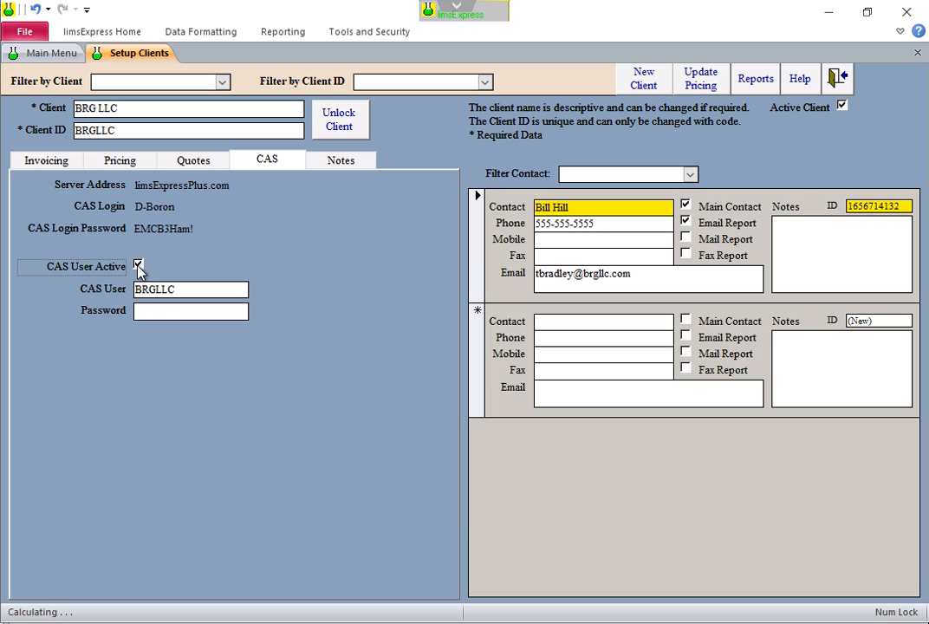
{"action": "left_click", "coordinate": [184, 290]}
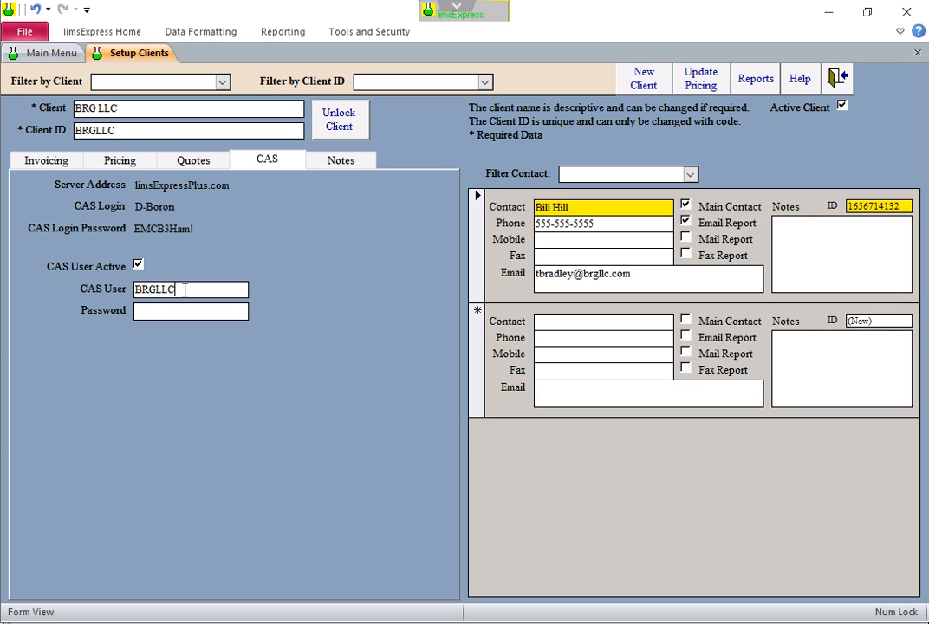
{"action": "left_click", "coordinate": [167, 312]}
{"action": "type", "text": "password"}
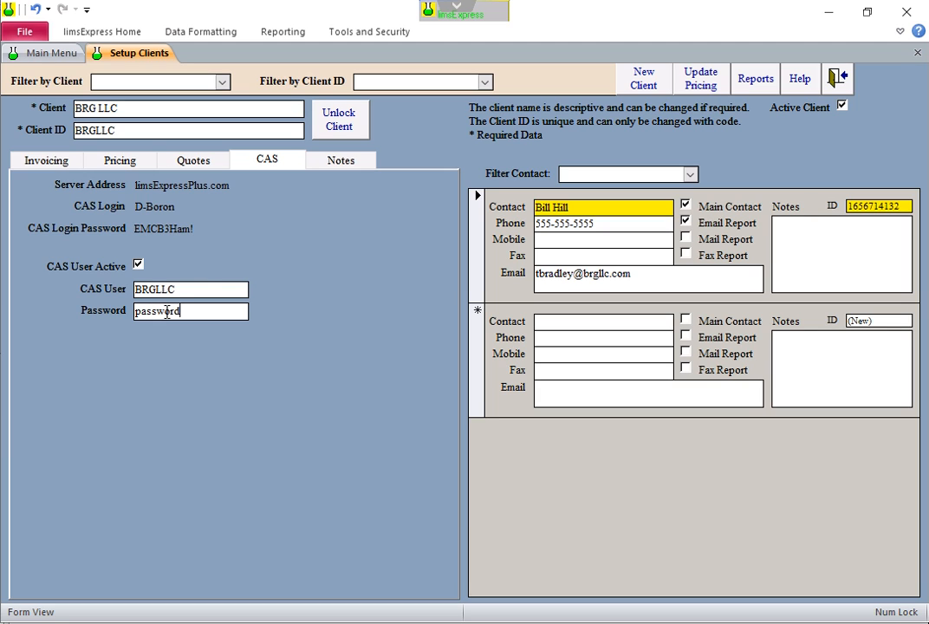
{"action": "left_click", "coordinate": [191, 290]}
{"action": "left_click", "coordinate": [139, 266]}
{"action": "left_click", "coordinate": [139, 265]}
View the empty Notes tab, close Setup Clients, and return to the Main Menu's Main tab
{"action": "left_click", "coordinate": [344, 166]}
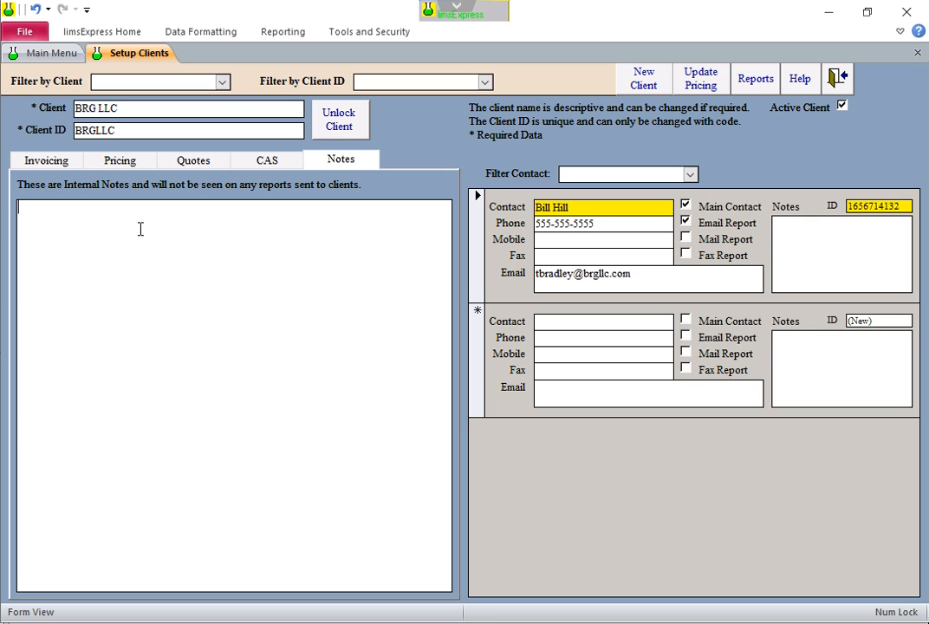
{"action": "left_click", "coordinate": [842, 81]}
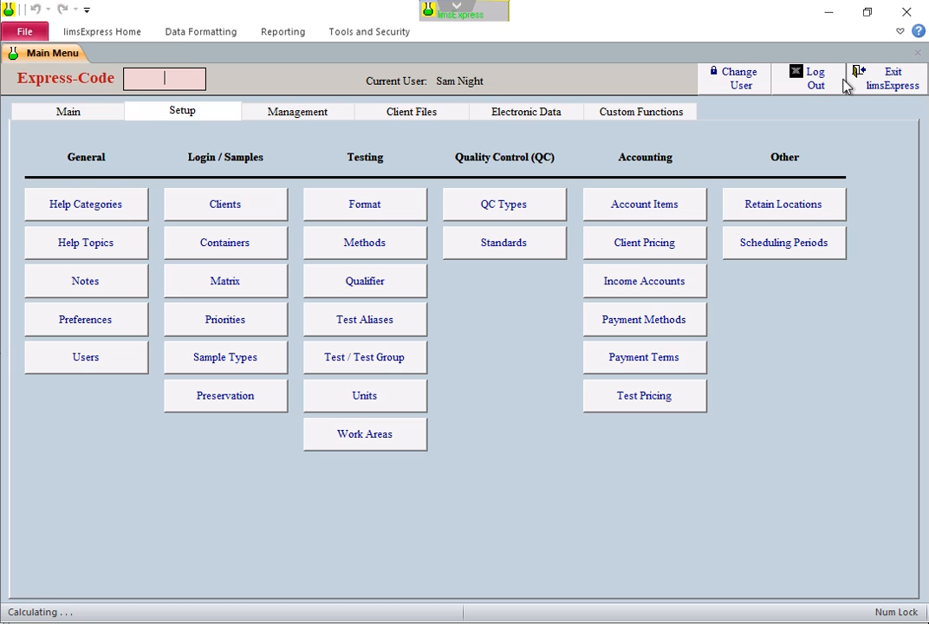
{"action": "left_click", "coordinate": [96, 119]}
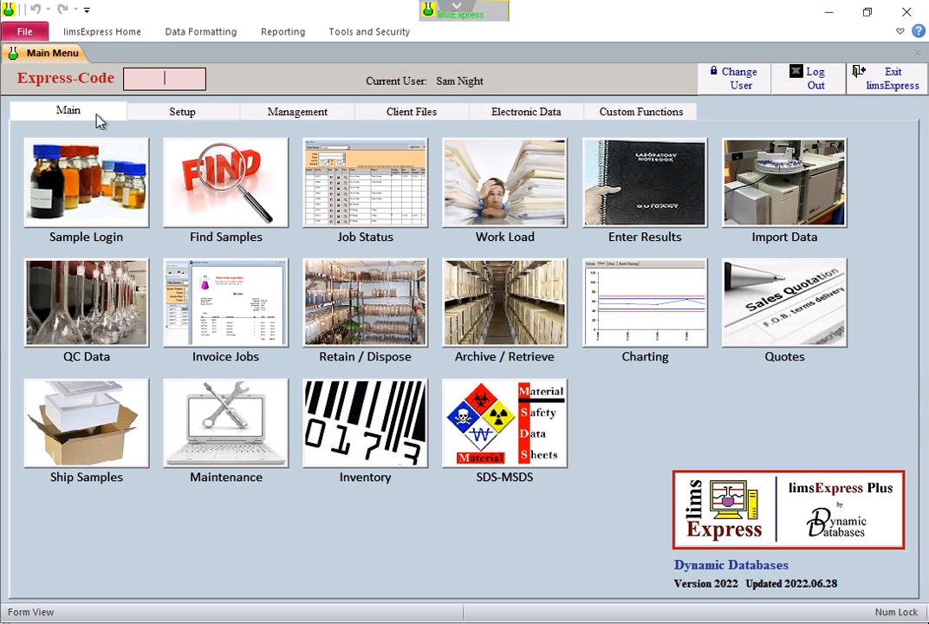